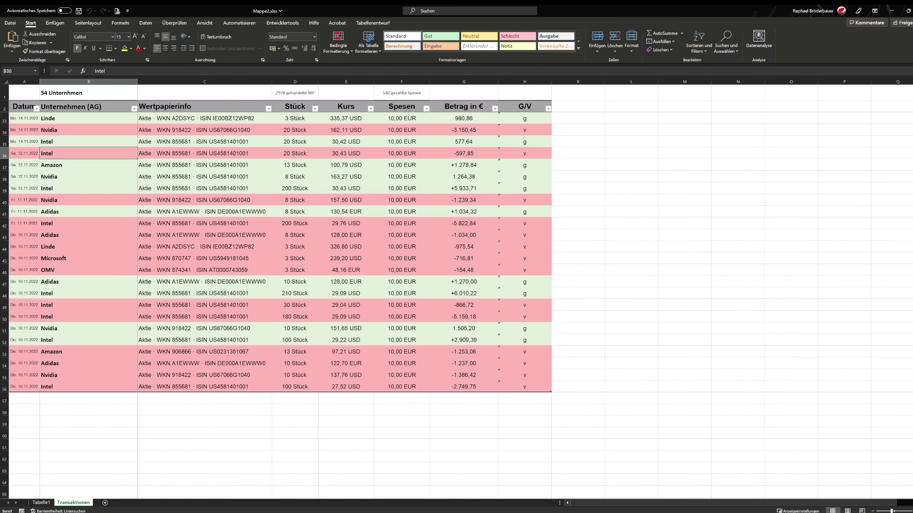
Delete the summary row above the transaction table so the Datum headers move up to row 1
scroll(112, 208, up, 4)
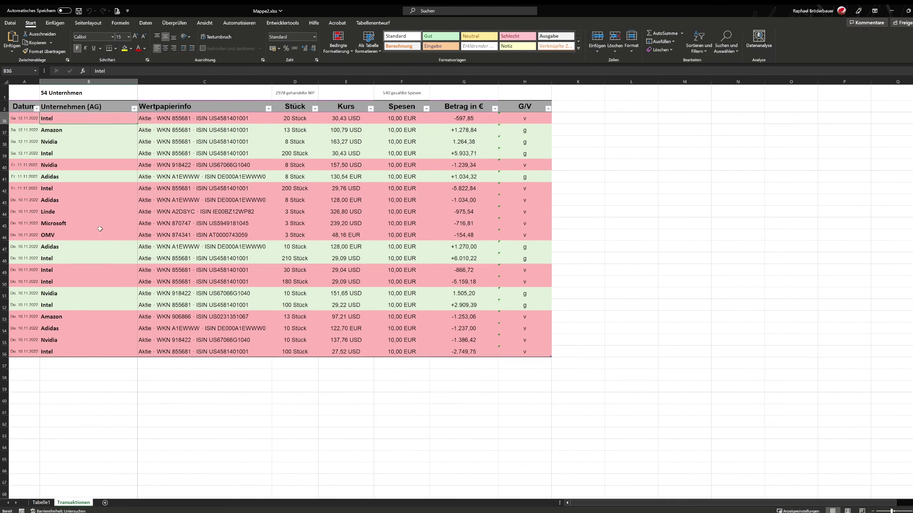
scroll(113, 208, up, 3)
scroll(247, 202, up, 3)
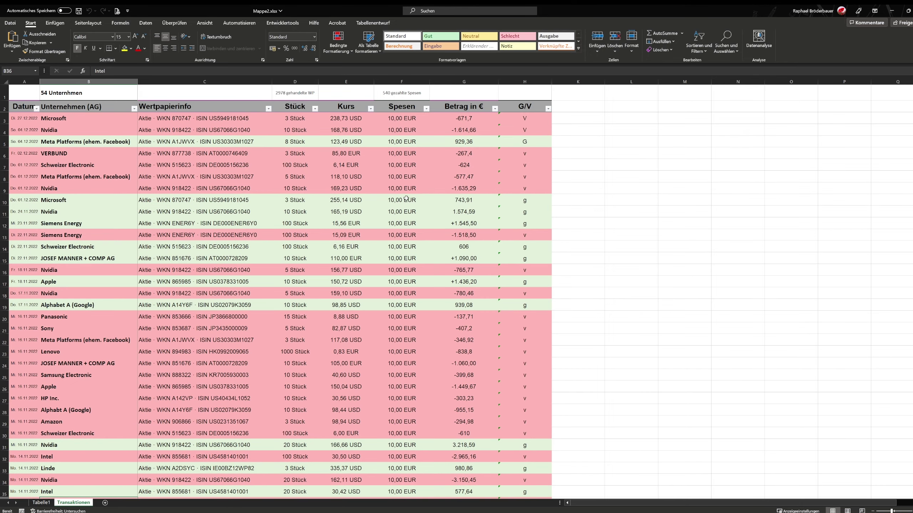
click(5, 93)
right_click(5, 95)
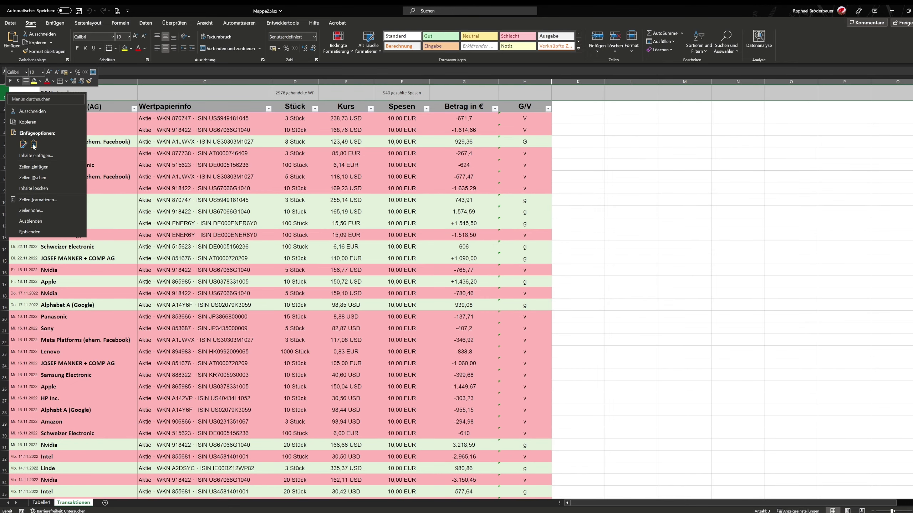
click(51, 177)
scroll(677, 300, down, 3)
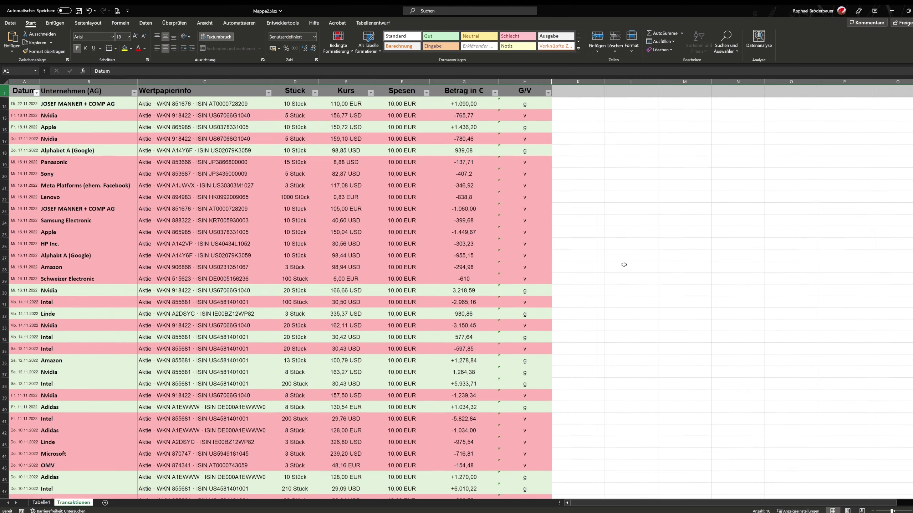
scroll(678, 301, up, 2)
click(690, 269)
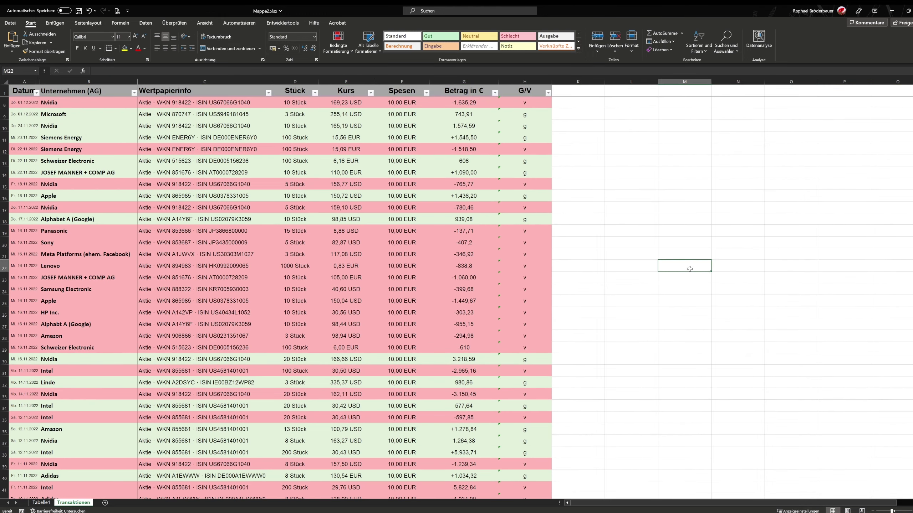
ctrl+scroll(591, 199, up, 2)
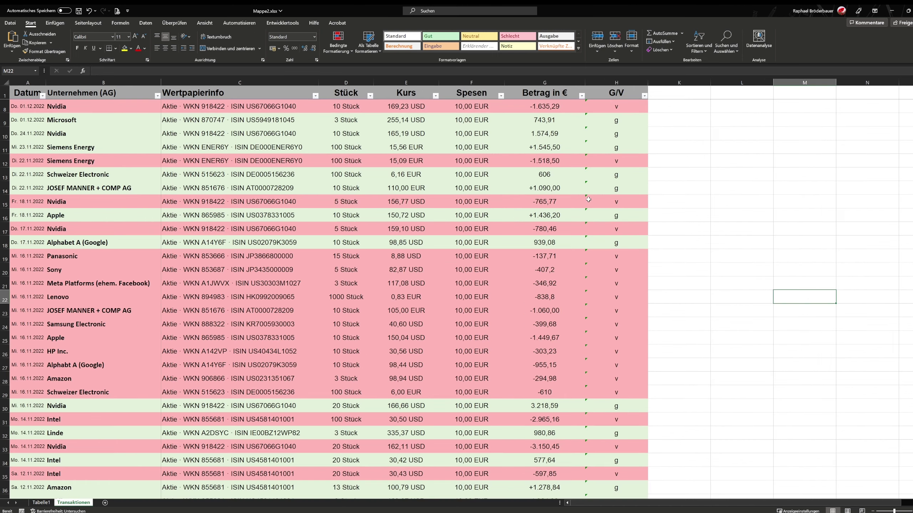
scroll(756, 229, up, 2)
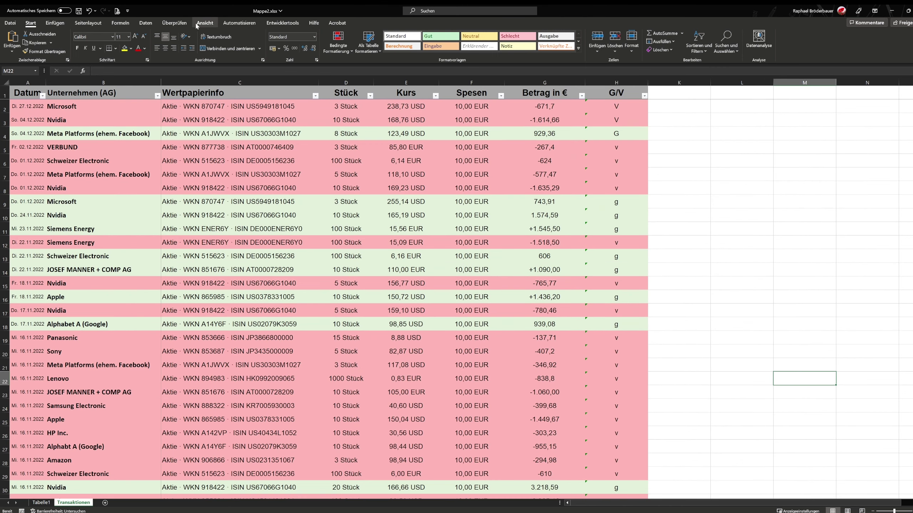
click(205, 22)
click(435, 45)
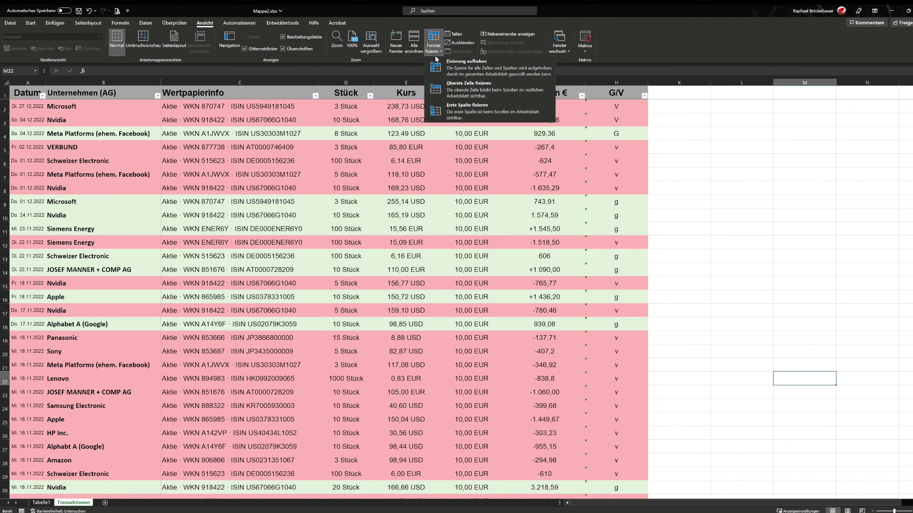
click(663, 120)
scroll(663, 120, down, 1)
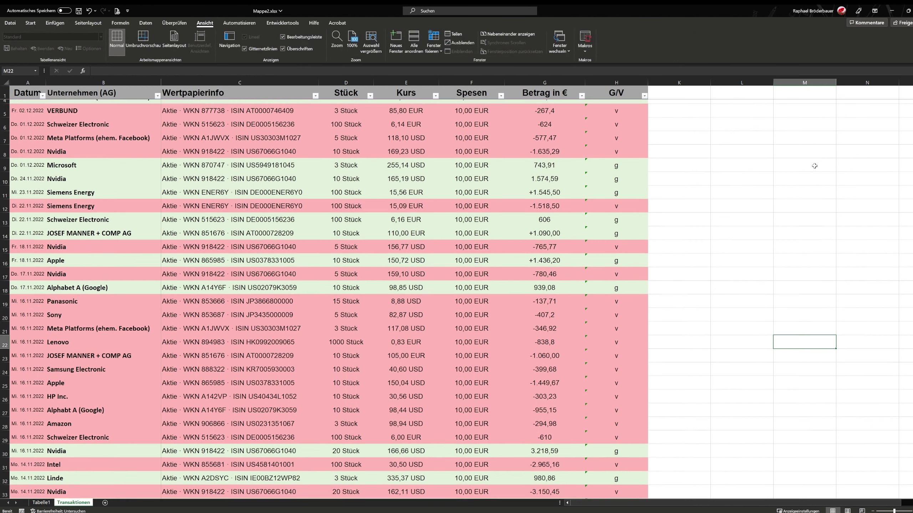
scroll(880, 319, down, 1)
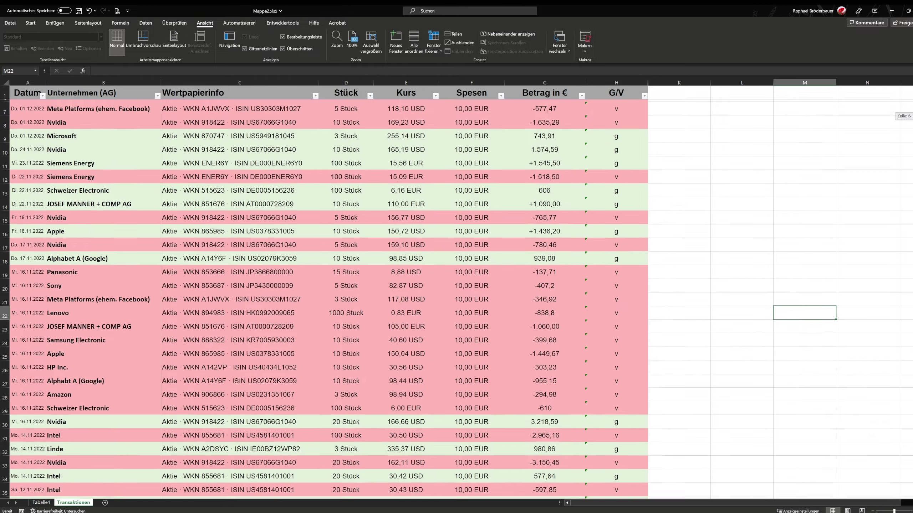
scroll(879, 319, down, 3)
scroll(880, 320, down, 3)
scroll(879, 320, down, 2)
scroll(880, 320, up, 7)
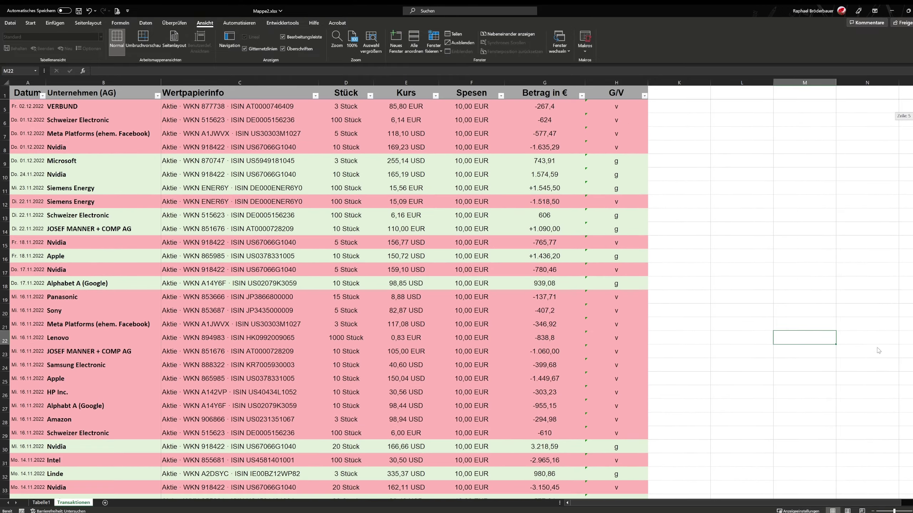
scroll(880, 319, down, 7)
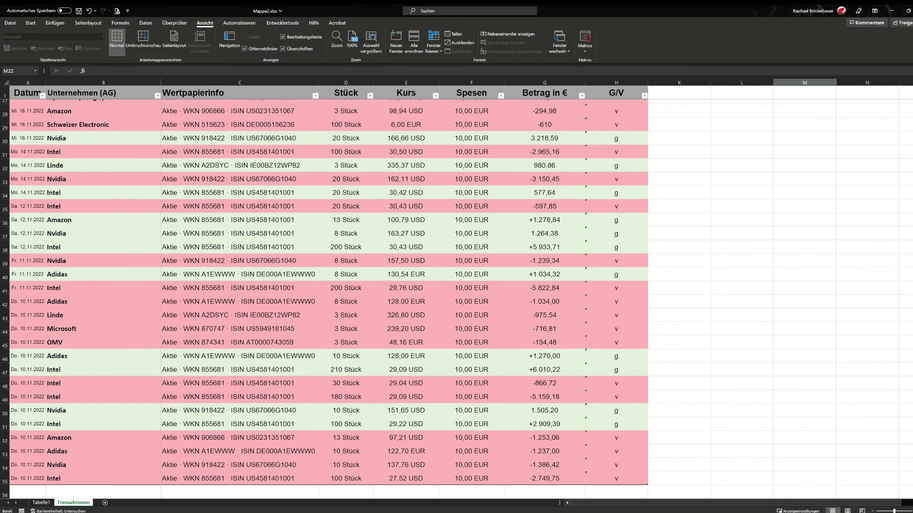
click(4, 92)
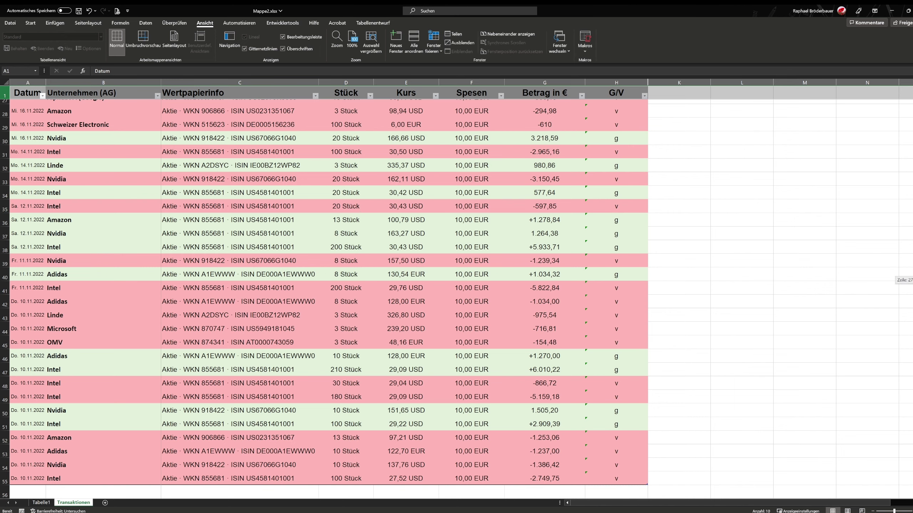
scroll(323, 287, down, 1)
scroll(323, 287, up, 7)
scroll(323, 288, up, 2)
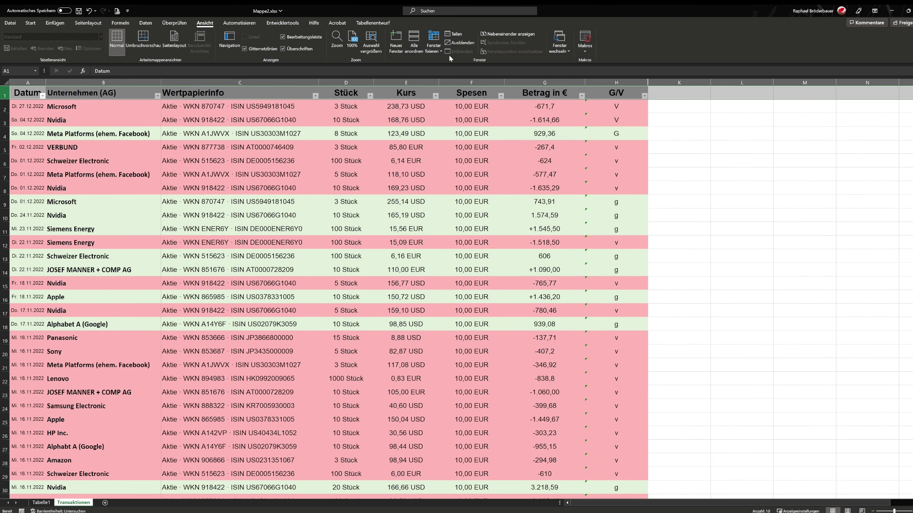
click(433, 42)
click(463, 68)
scroll(661, 201, down, 5)
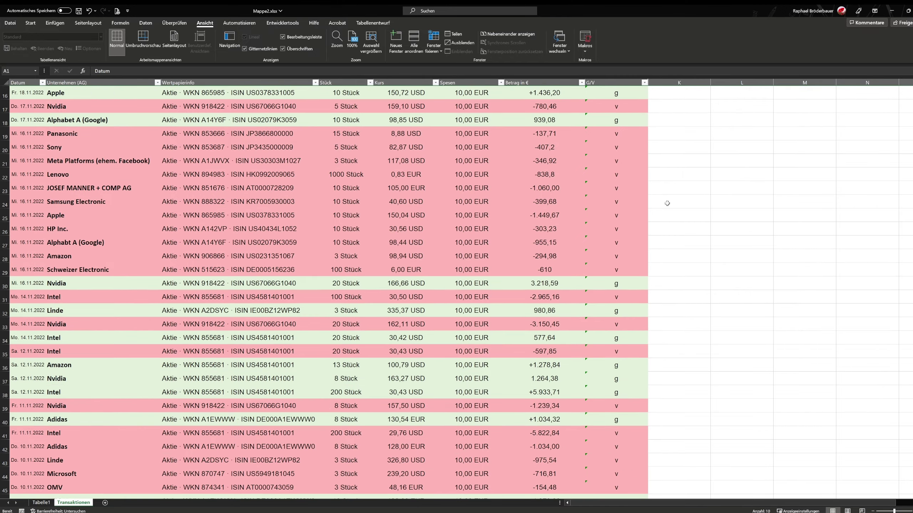
scroll(666, 204, up, 2)
scroll(715, 194, down, 2)
scroll(729, 188, up, 4)
scroll(729, 187, up, 2)
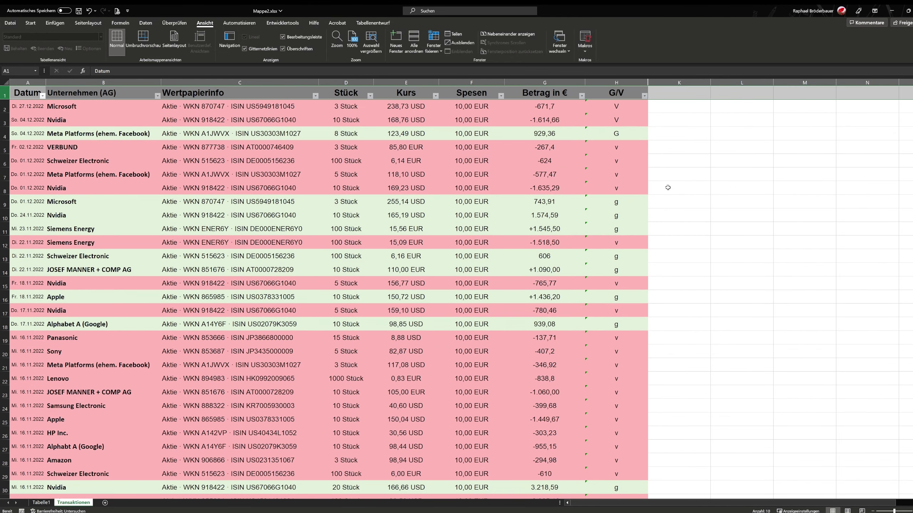
click(716, 161)
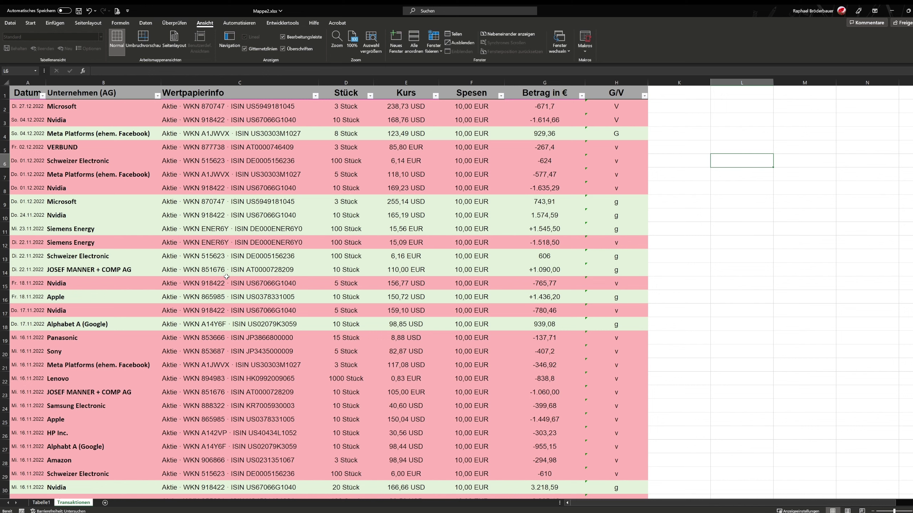
key(ctrl+p)
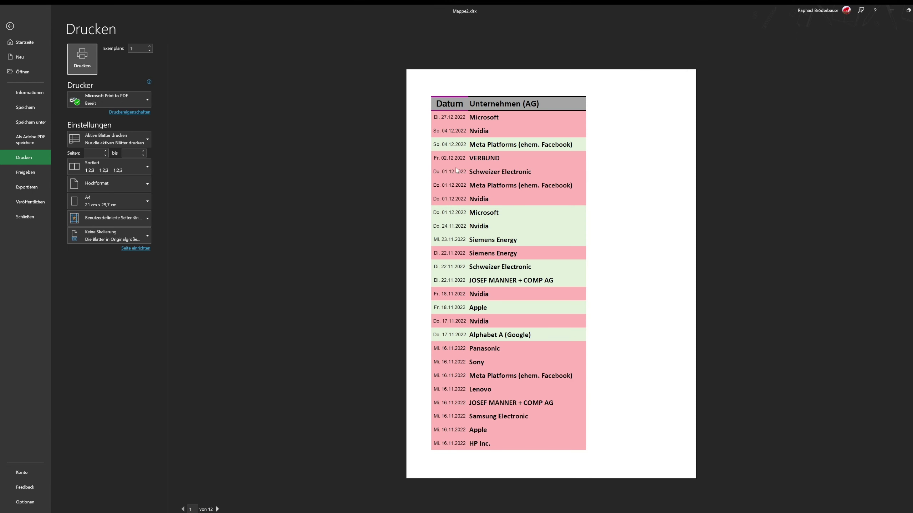
scroll(519, 247, down, 2)
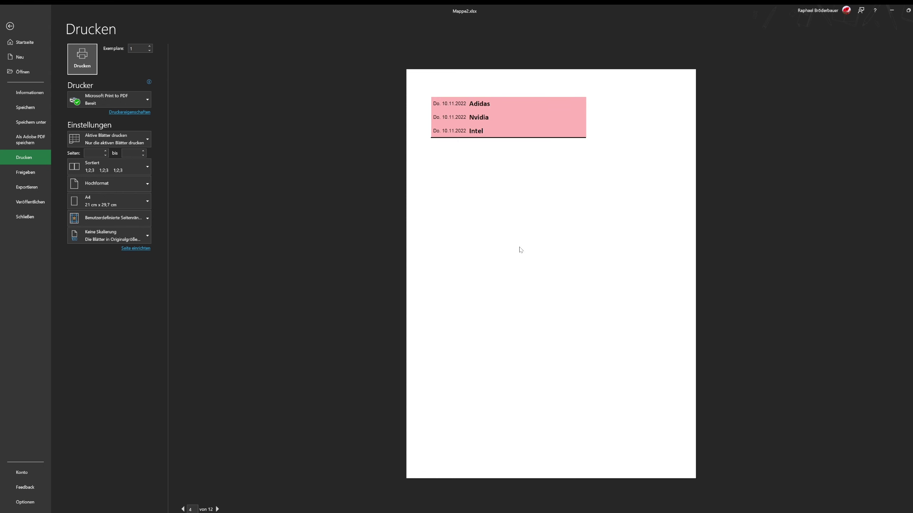
scroll(519, 247, down, 1)
scroll(537, 233, up, 2)
scroll(509, 230, up, 1)
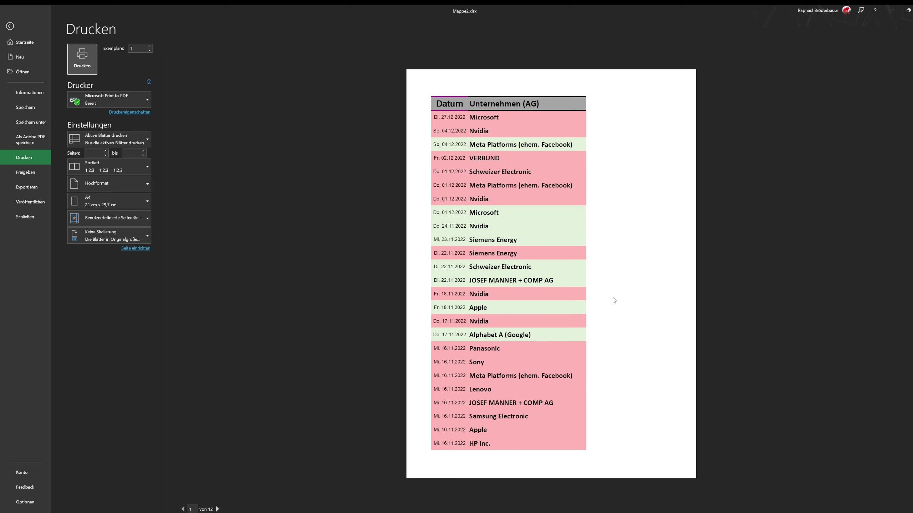
key(Escape)
Look through the ribbon tabs for the page setup options and settle on Seitenlayout
scroll(617, 133, down, 1)
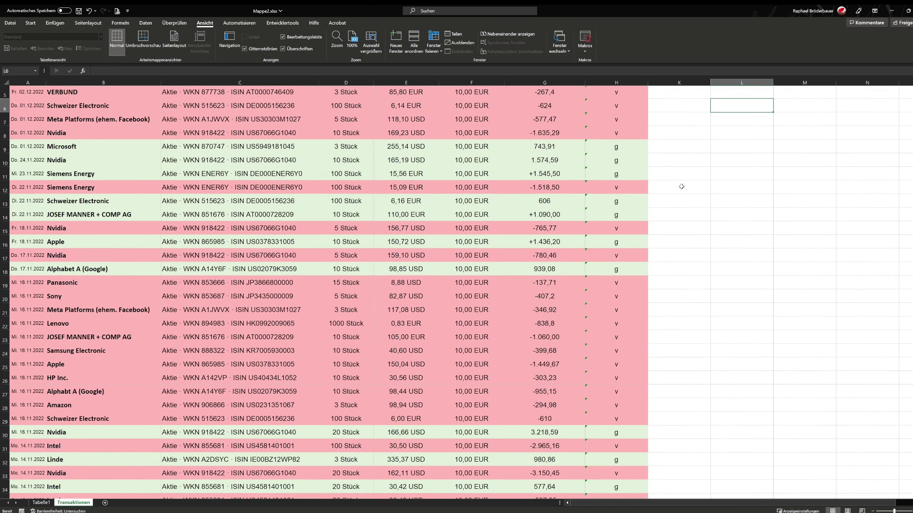
scroll(646, 173, down, 1)
scroll(675, 225, up, 2)
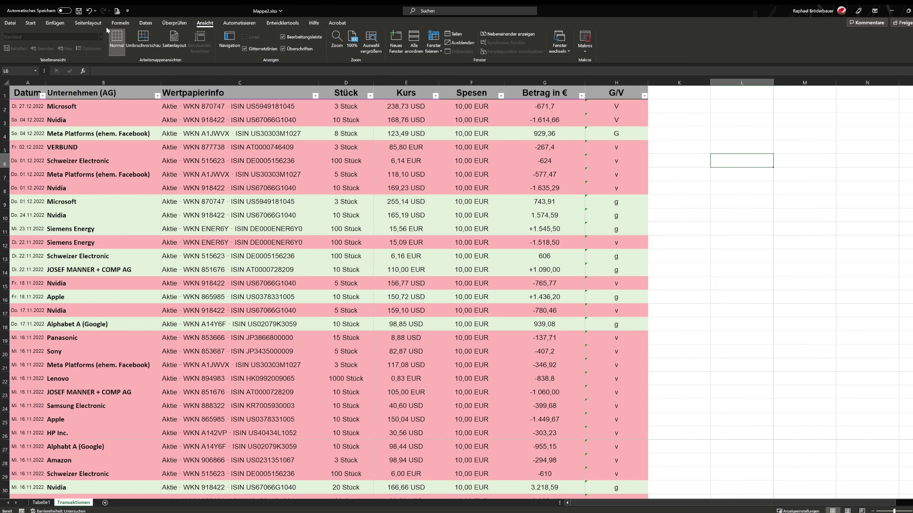
click(174, 22)
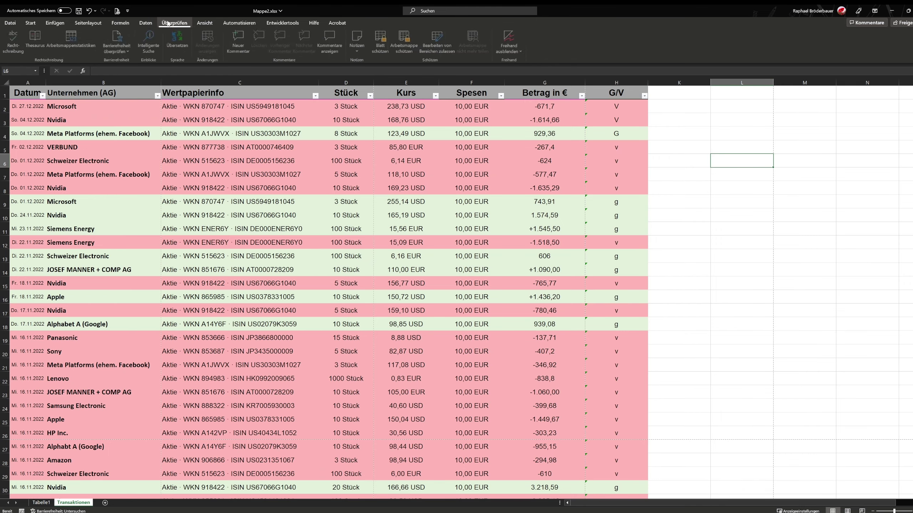
click(204, 24)
click(239, 23)
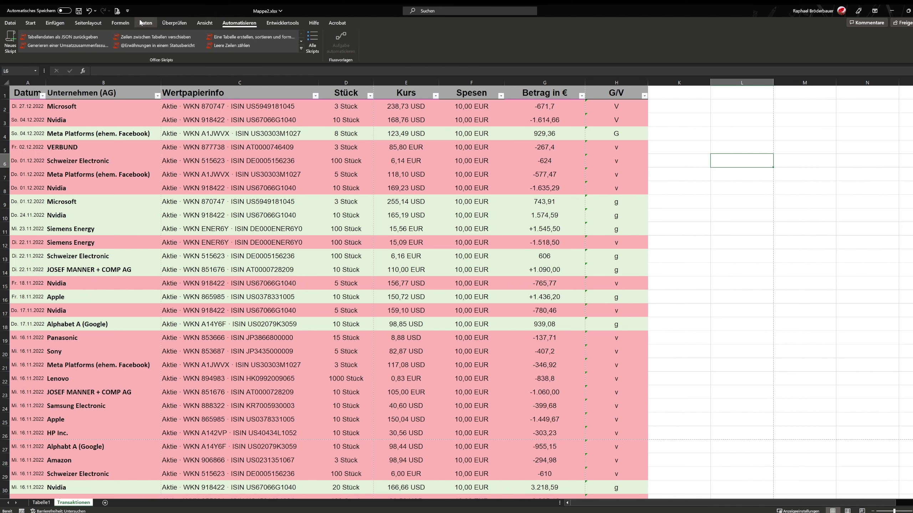
click(144, 23)
click(120, 23)
click(88, 24)
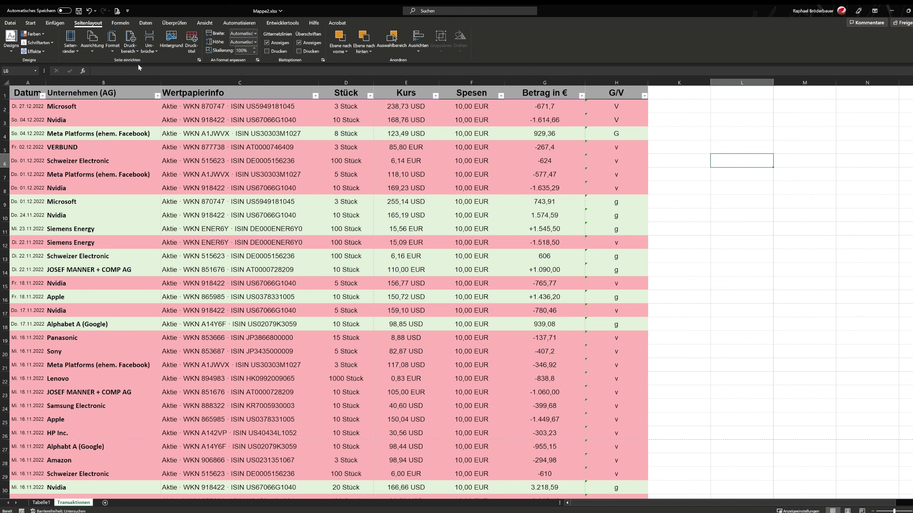
Set the page orientation to Querformat (landscape)
click(62, 53)
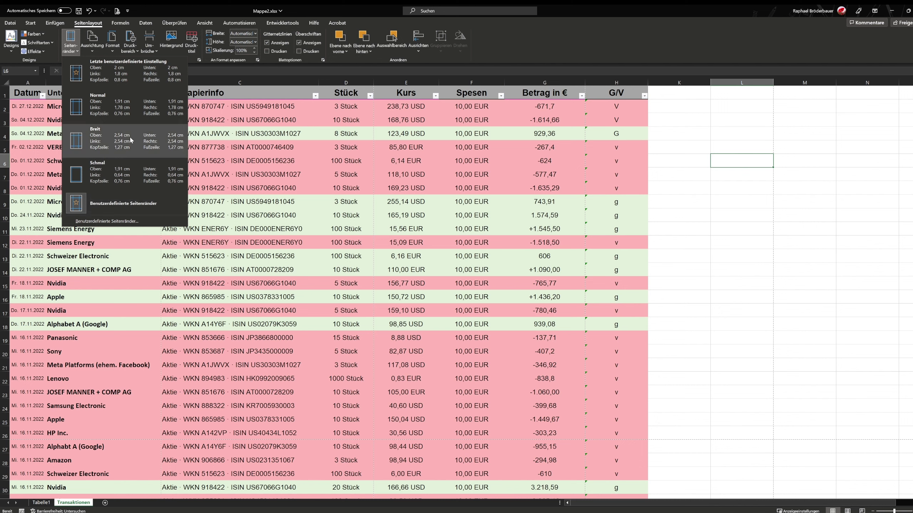
click(89, 48)
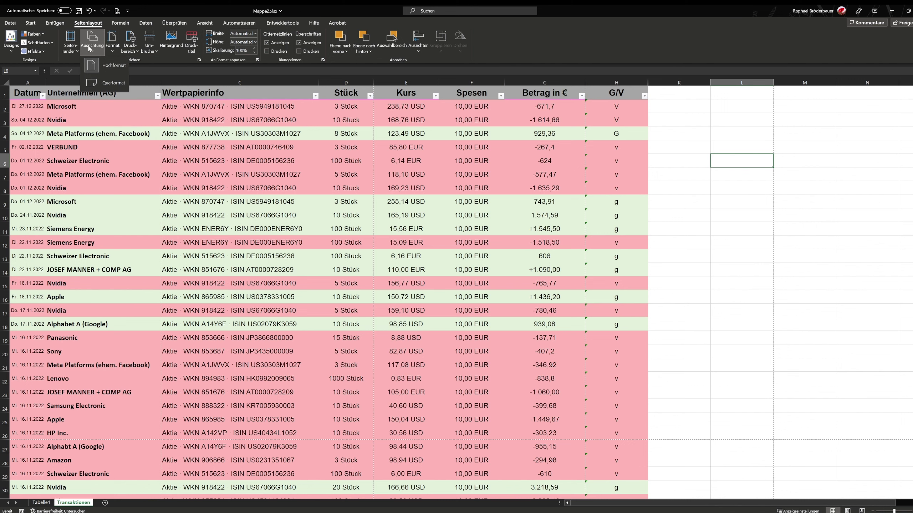
click(90, 48)
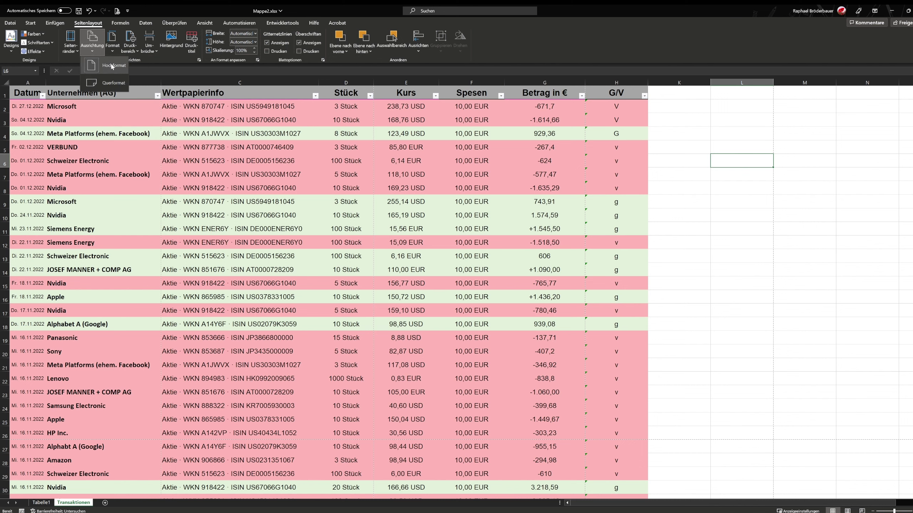
click(115, 85)
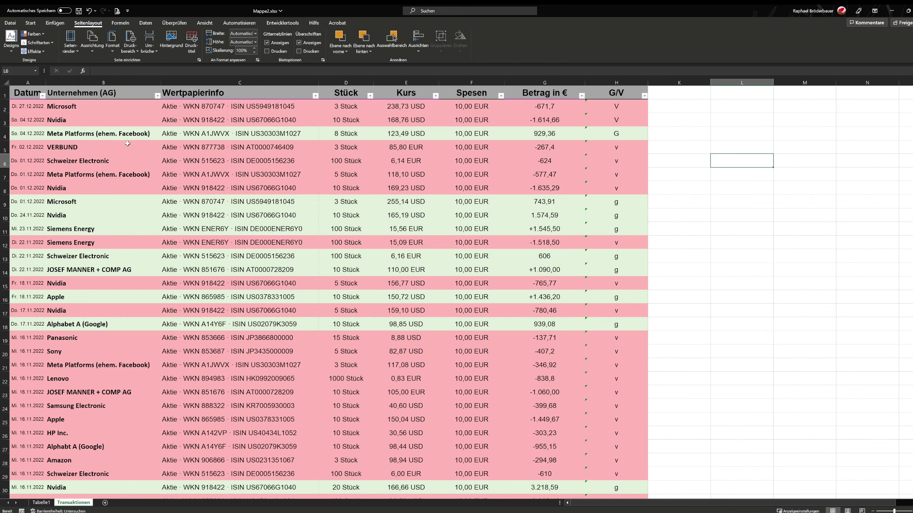
Preview the landscape printout, now 8 pages instead of 12, then return to the Transaktionen sheet
key(ctrl+p)
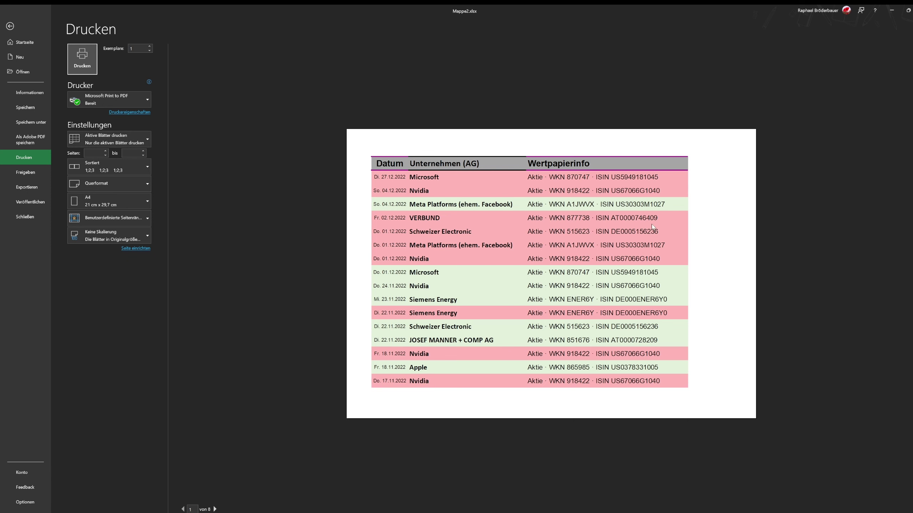
scroll(652, 226, down, 1)
scroll(564, 248, down, 1)
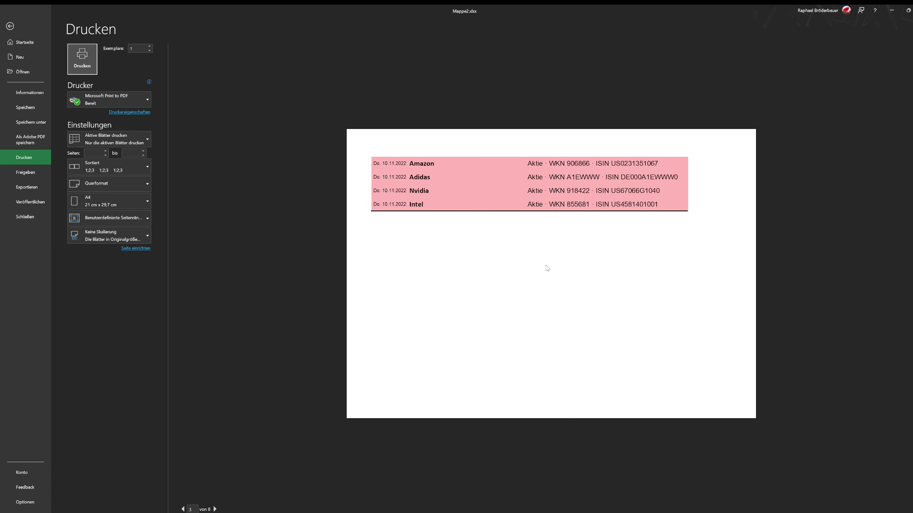
scroll(546, 267, up, 1)
scroll(549, 249, up, 1)
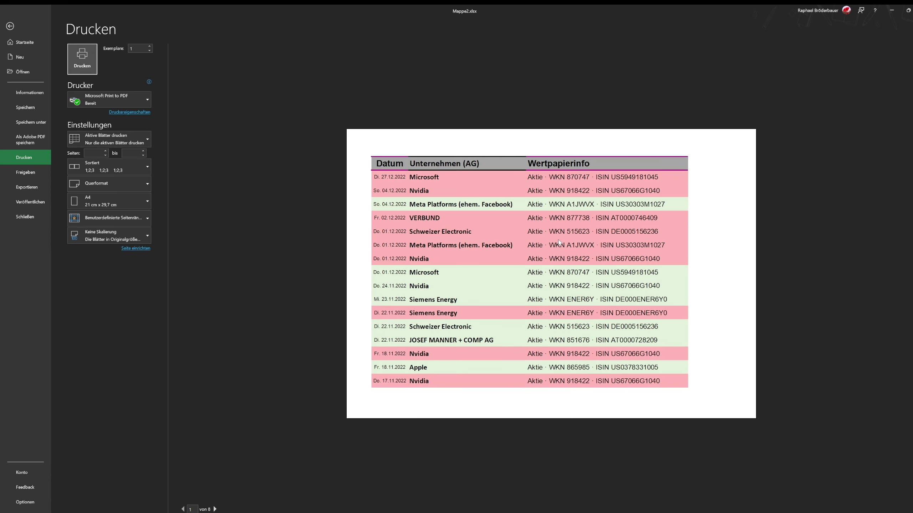
key(Escape)
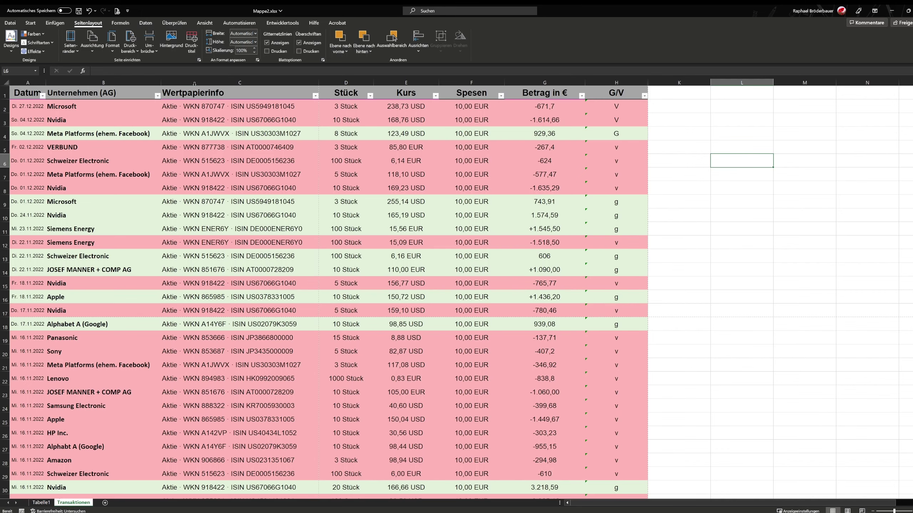
click(113, 52)
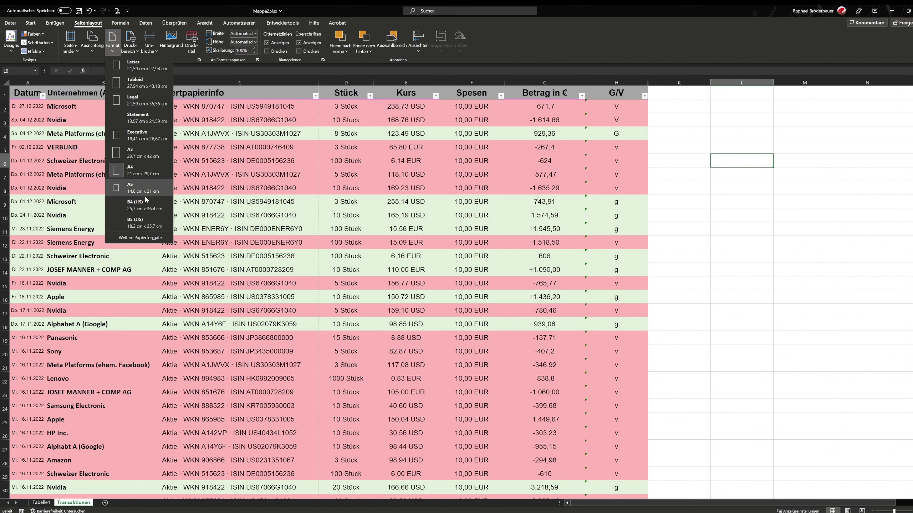
click(147, 238)
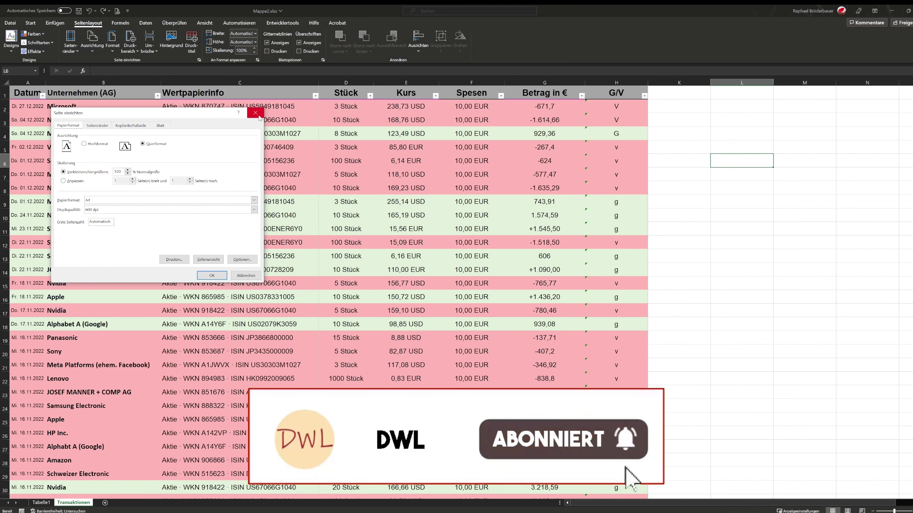
click(98, 126)
click(131, 126)
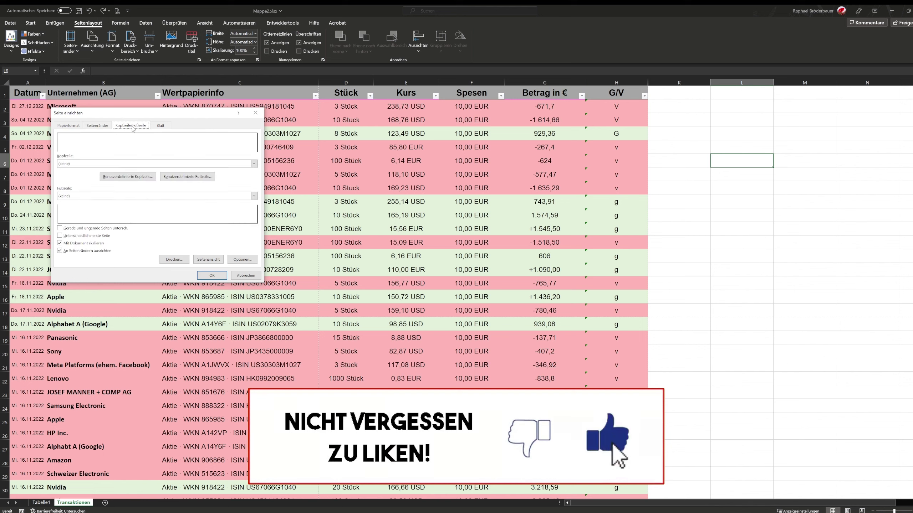
click(158, 126)
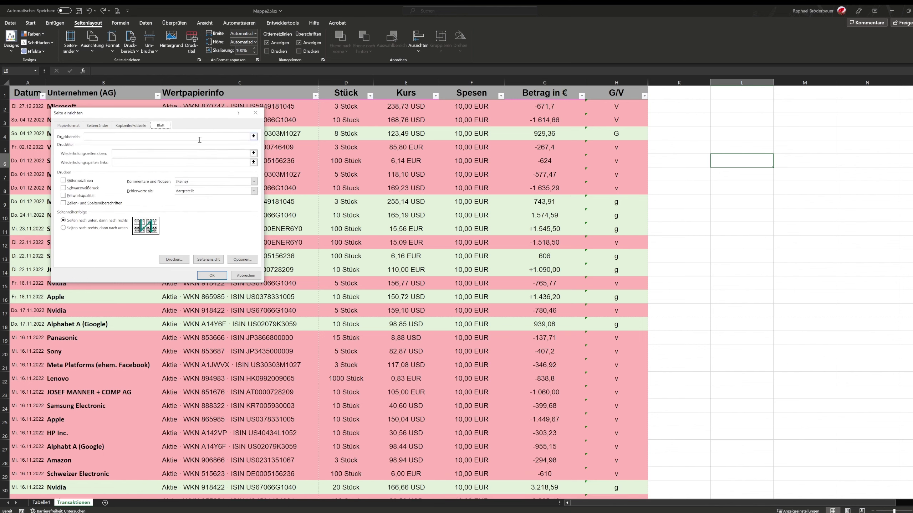
Set the print area to the current single cell and accept the warning
click(256, 113)
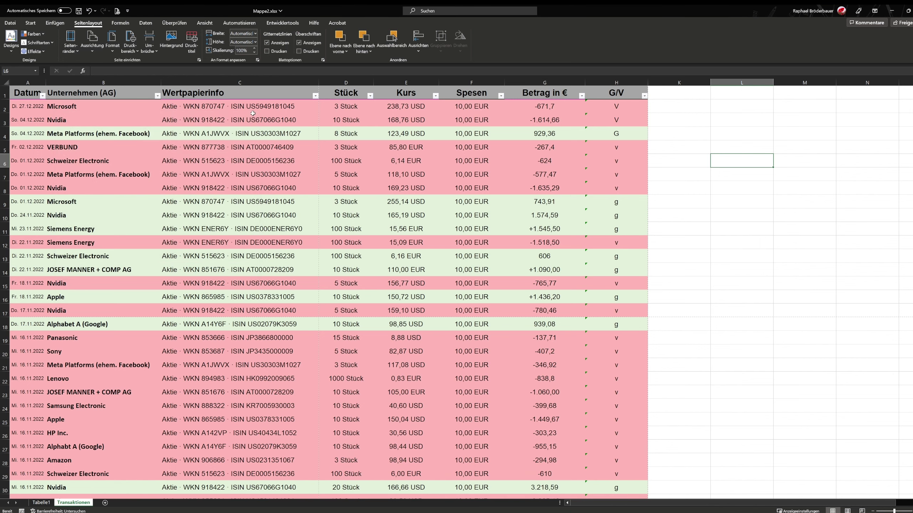
click(132, 51)
click(150, 58)
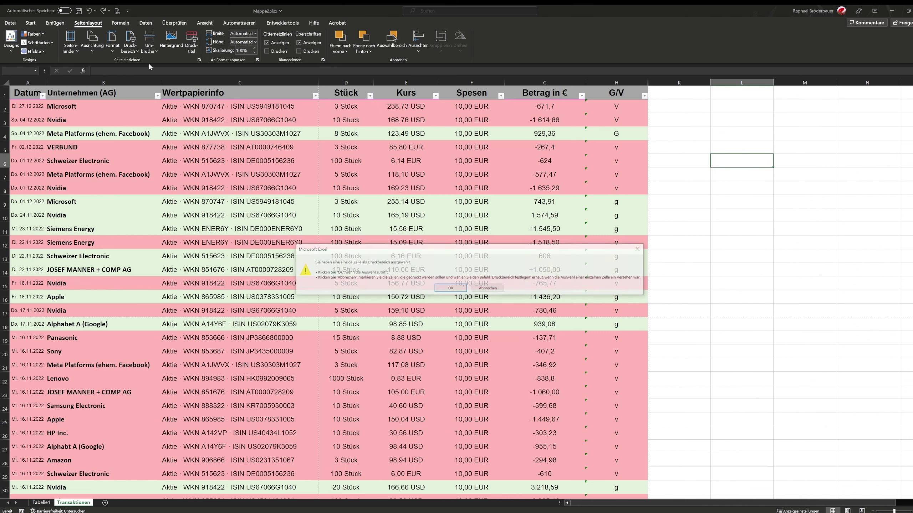
click(460, 288)
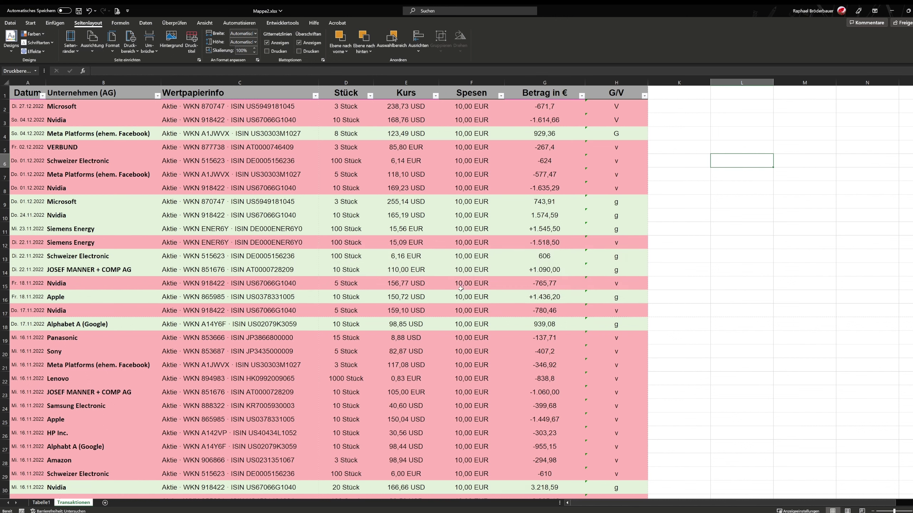
Clear the print area, set it to the single cell again, and select header row 1
click(131, 47)
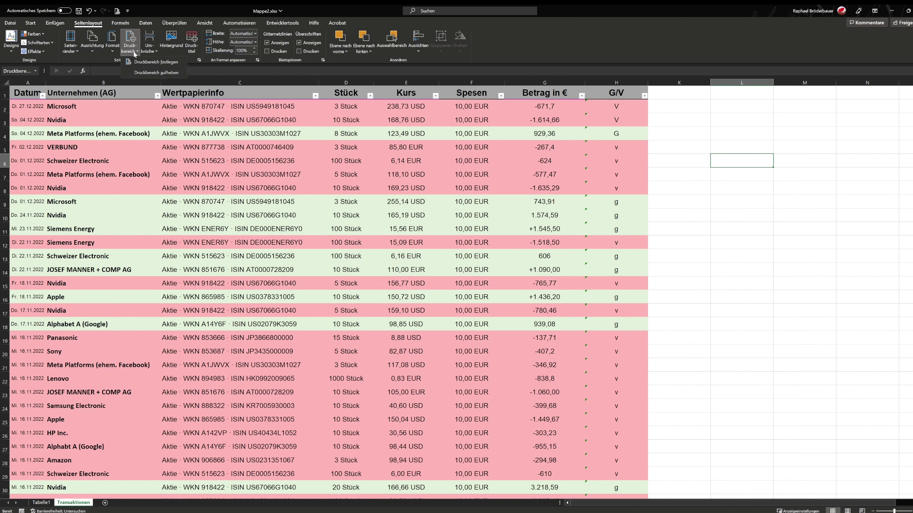
click(146, 73)
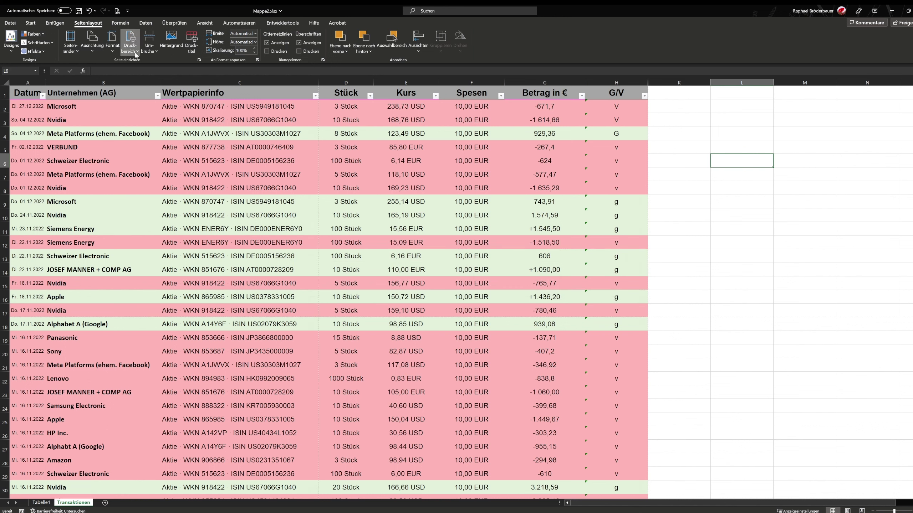
click(136, 53)
click(140, 64)
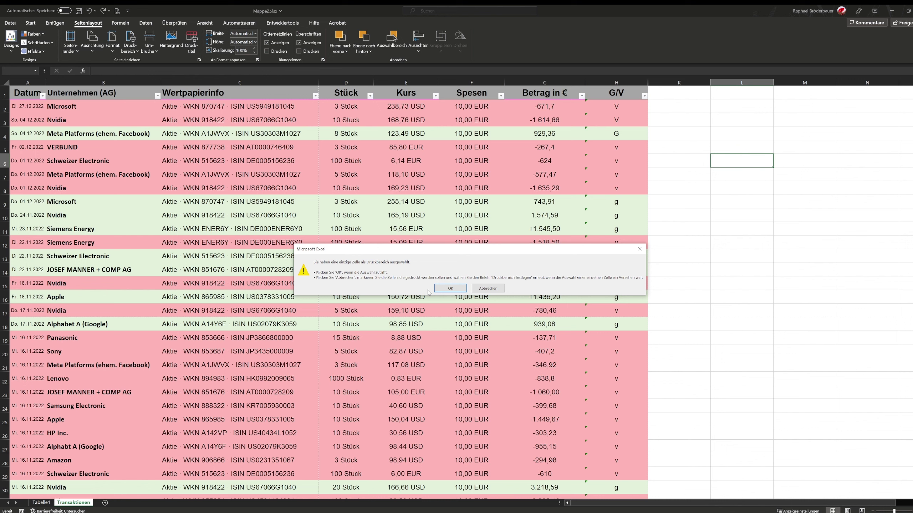
click(439, 289)
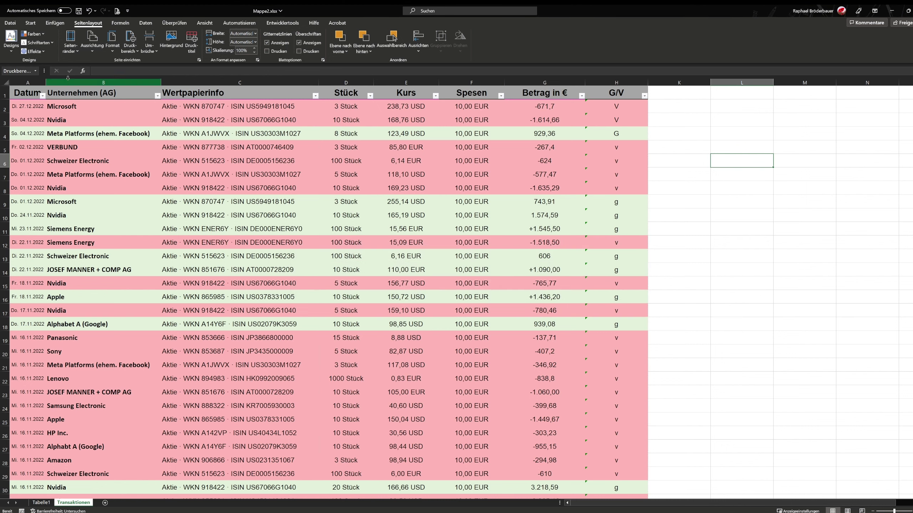
click(5, 94)
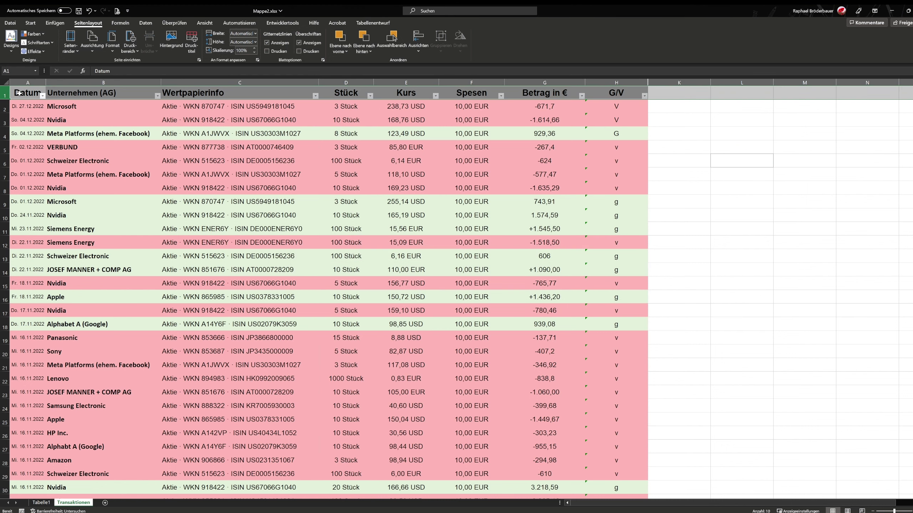
Select the table range A1:H55 and make it the print area
double_click(18, 92)
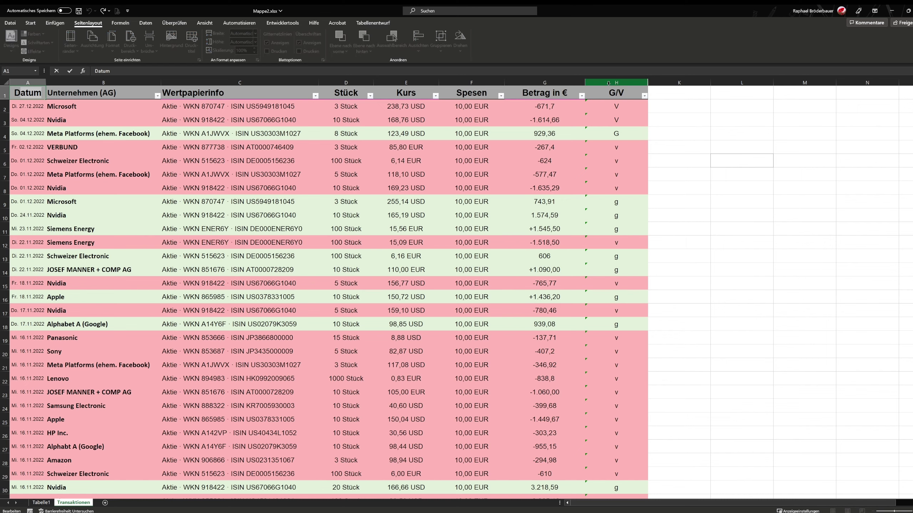
drag(611, 92, 24, 92)
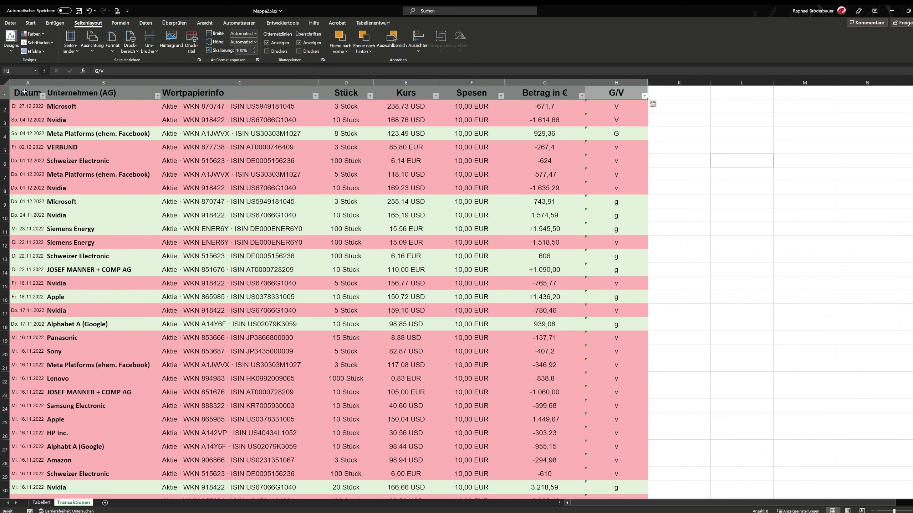
key(ctrl+shift+Down)
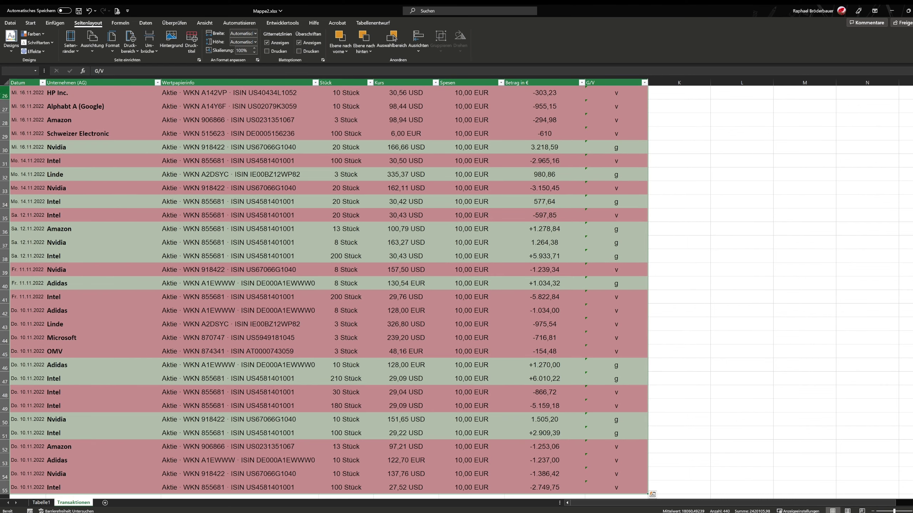
click(130, 47)
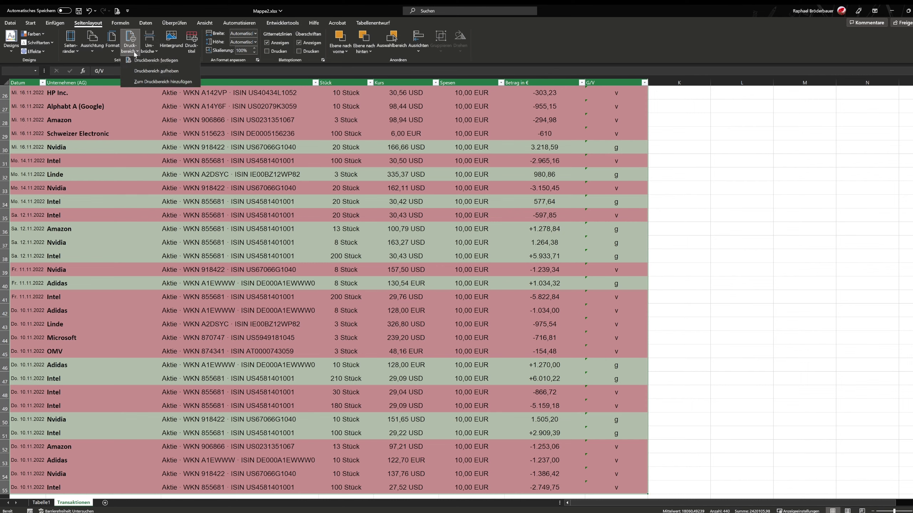
click(138, 62)
Review the preview showing the table across 8 landscape pages, then return to the sheet
scroll(406, 274, up, 7)
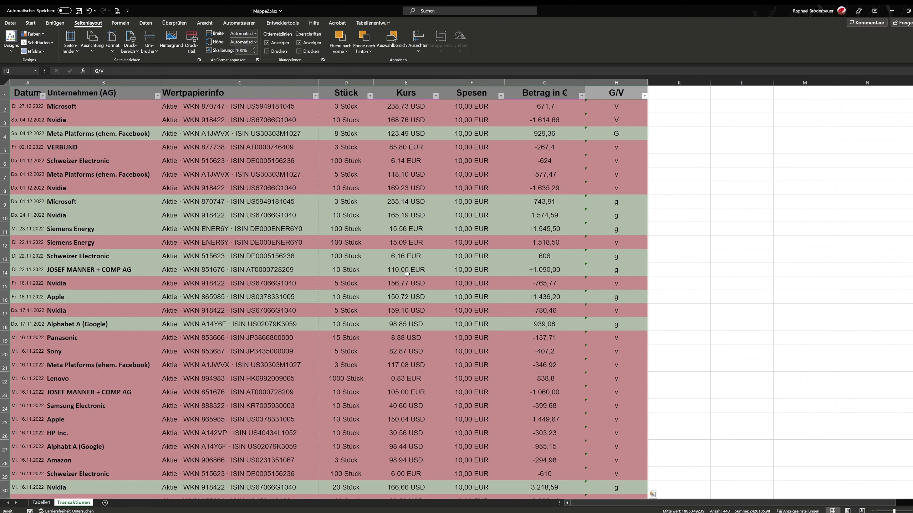
scroll(250, 261, up, 1)
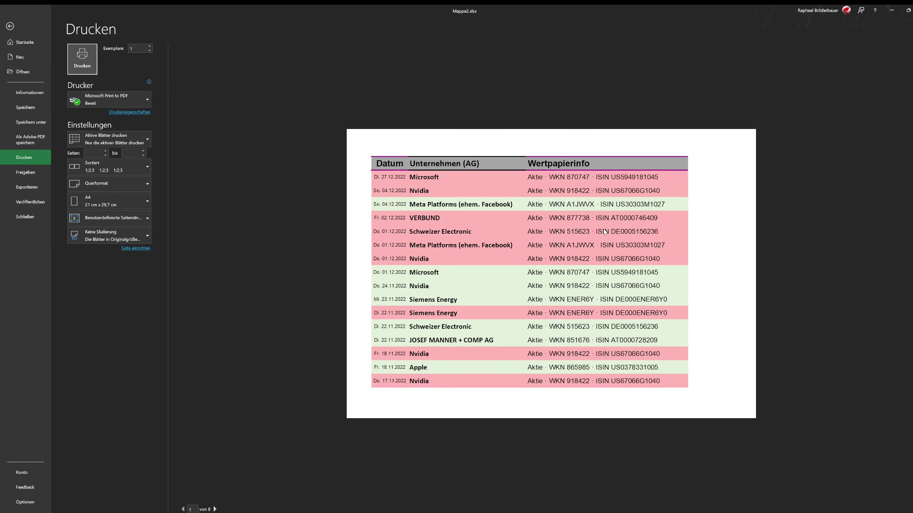
scroll(603, 285, down, 2)
scroll(617, 296, down, 2)
scroll(639, 306, down, 1)
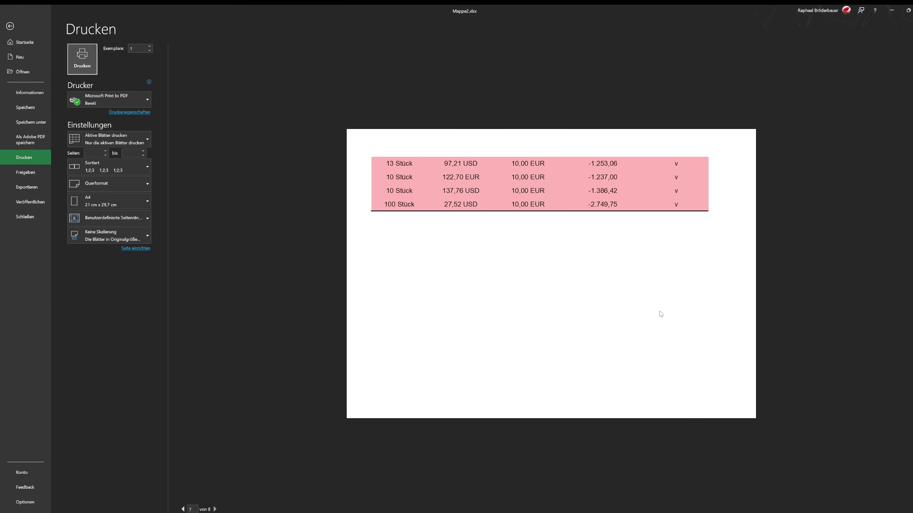
scroll(658, 314, down, 1)
scroll(654, 312, up, 4)
scroll(643, 307, up, 3)
key(Escape)
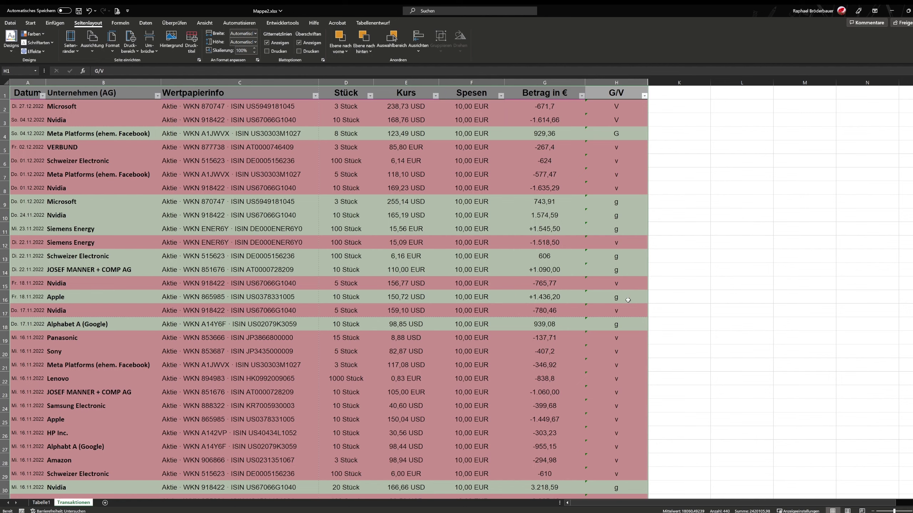
Insert a manual page break (Seitenumbruch einfügen) and pick cell C4
click(130, 42)
click(146, 72)
click(154, 51)
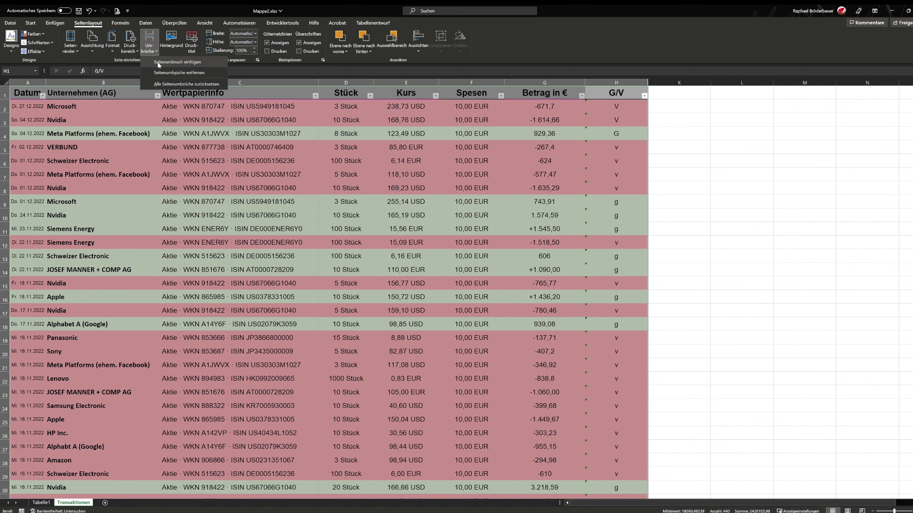
click(159, 63)
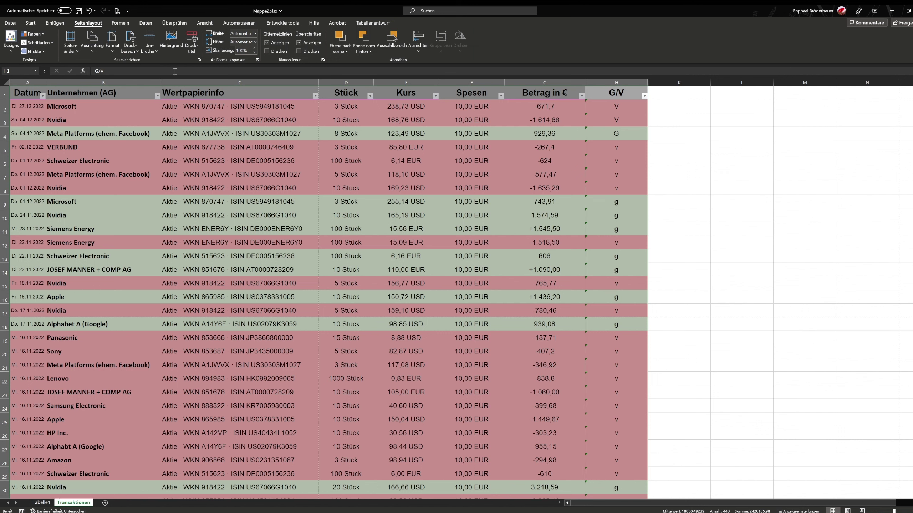
click(180, 135)
Select an empty cell beside the table and open the sheet background Bilder einfügen dialog
scroll(251, 169, down, 1)
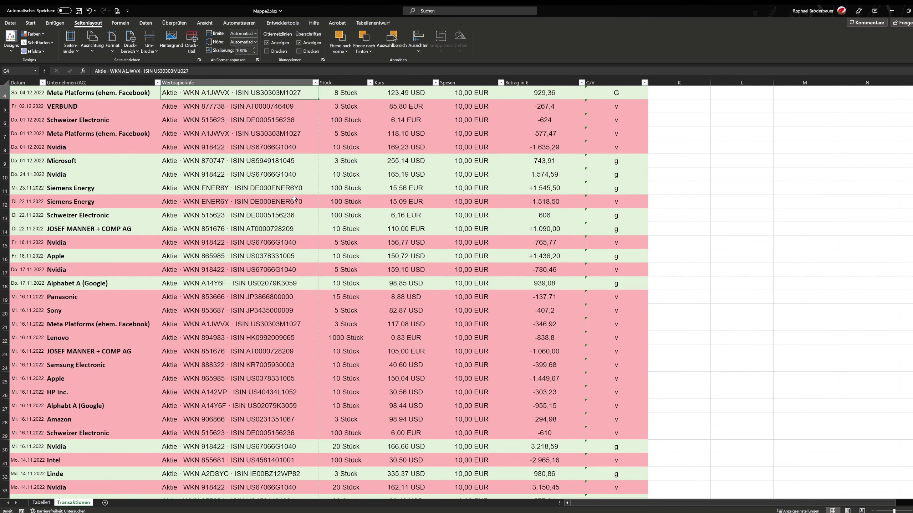
scroll(308, 201, up, 1)
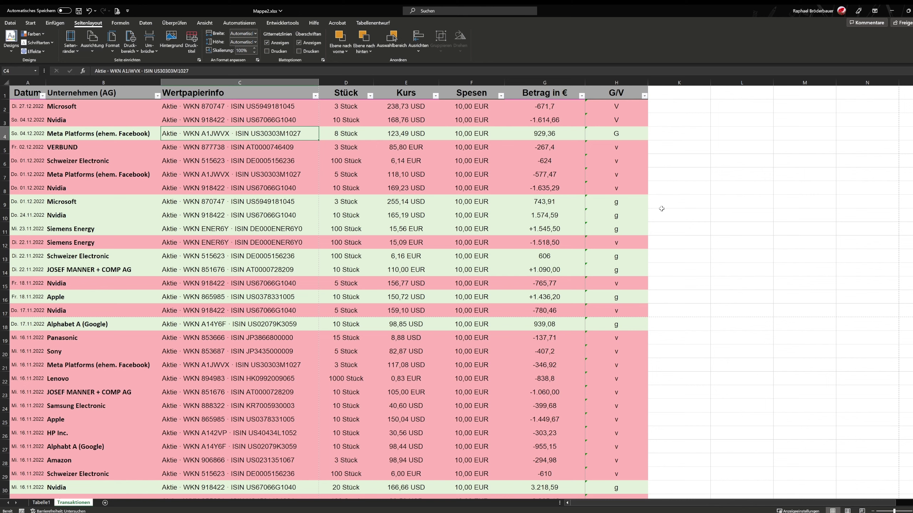
click(687, 228)
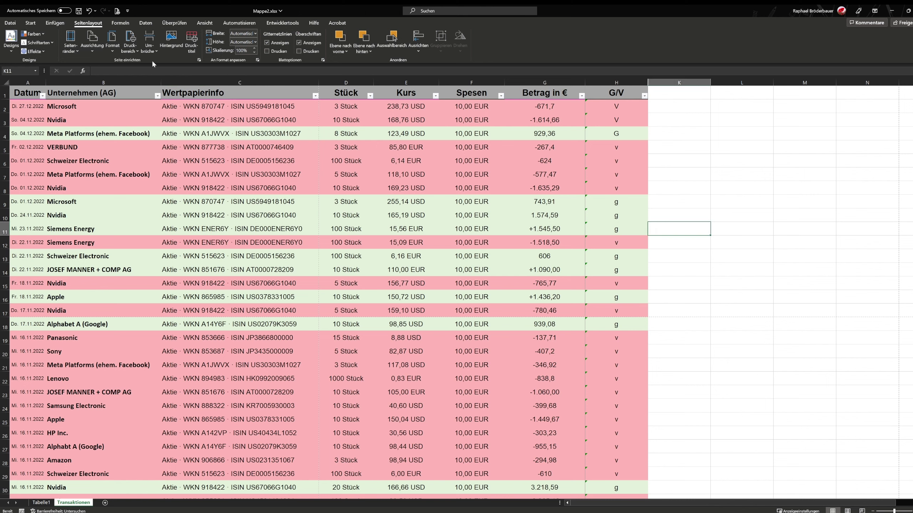
click(169, 53)
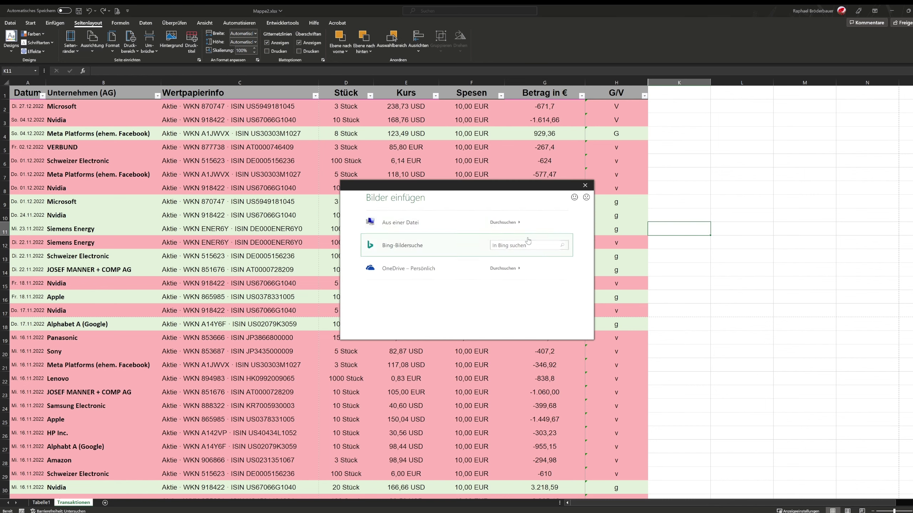
click(585, 186)
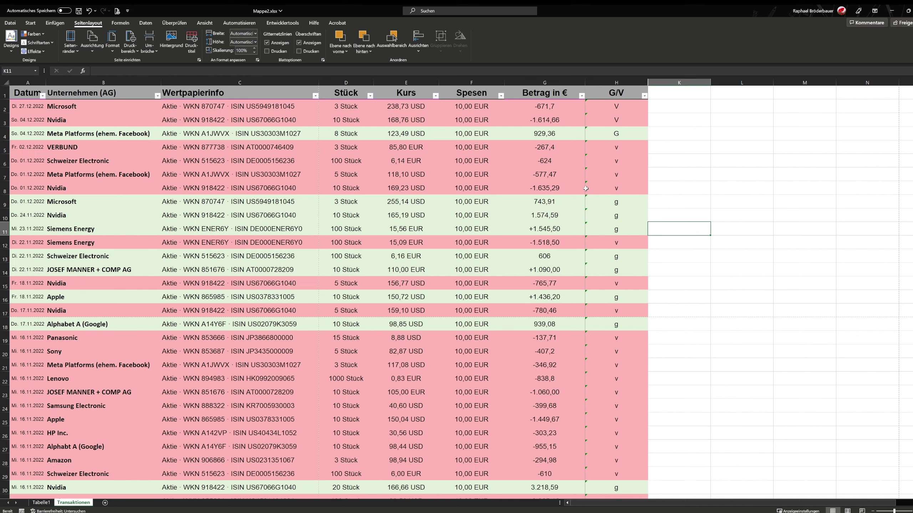
Set Wiederholungszeilen oben to $1:$1 in the Blatt settings so row 1 repeats on every printed page
click(192, 50)
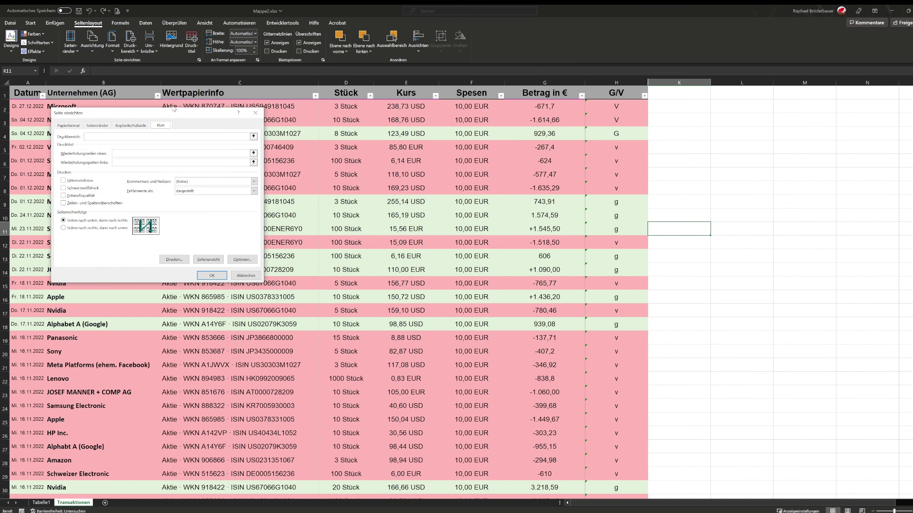
drag(174, 109, 380, 136)
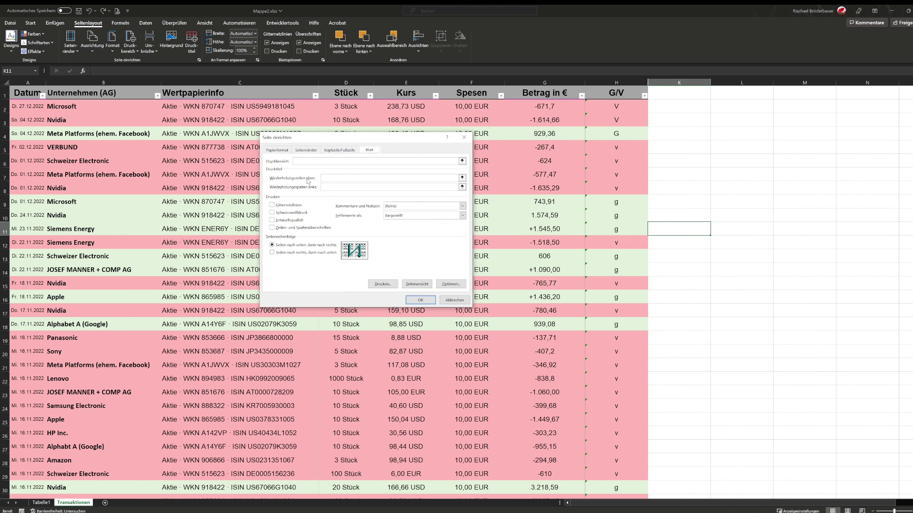
click(463, 178)
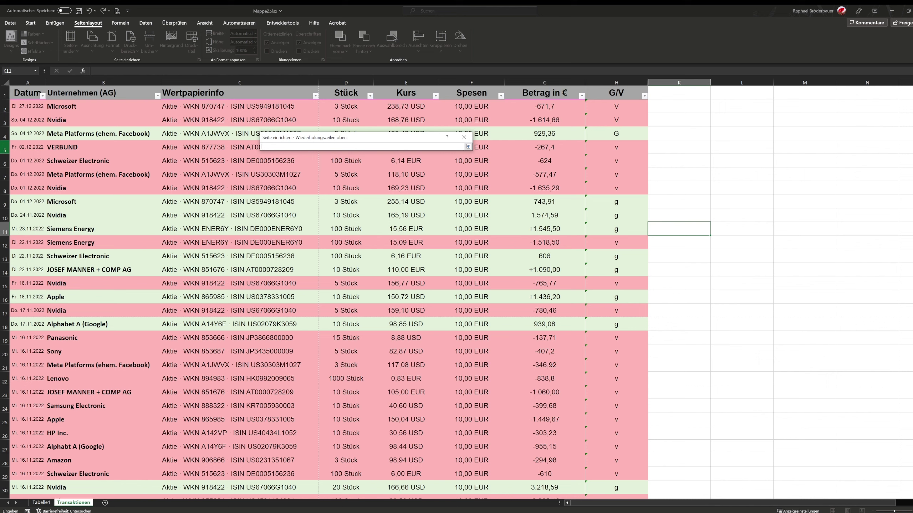
click(6, 95)
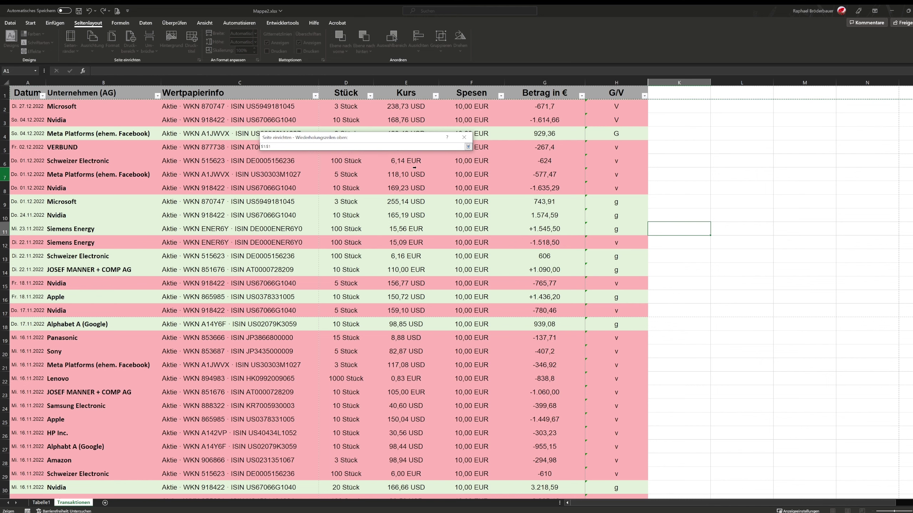
click(468, 146)
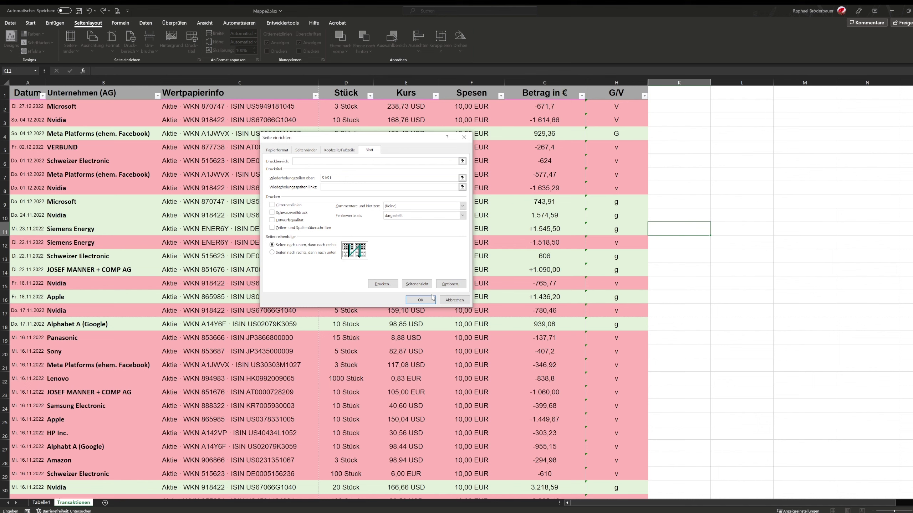
click(424, 304)
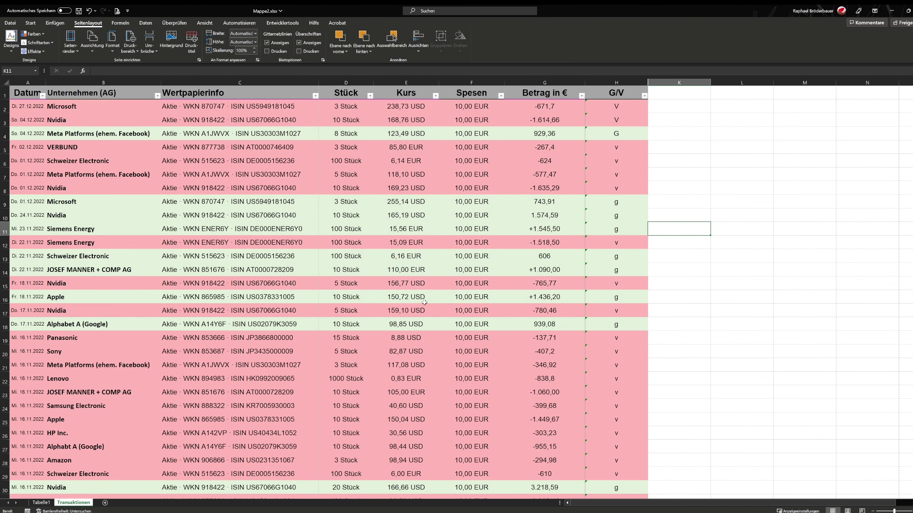
key(ctrl+p)
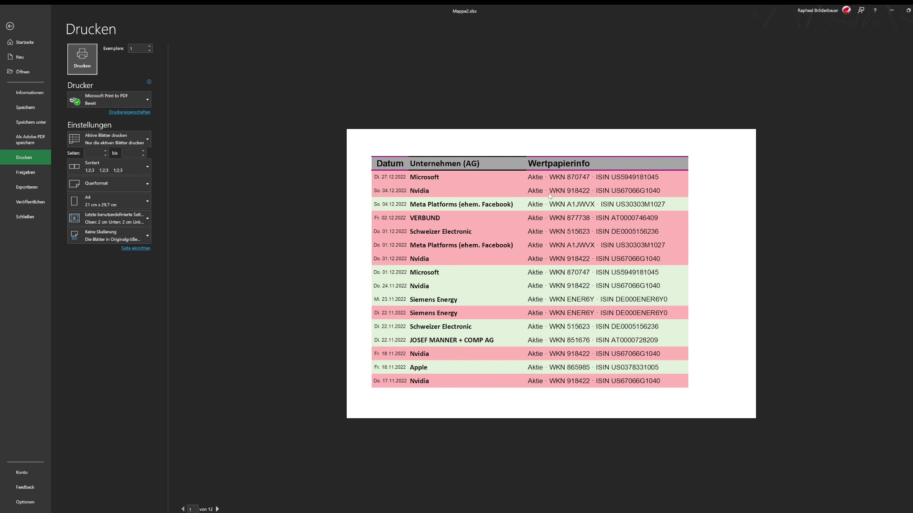
Scroll through the 12-page preview, checking the header repeats on pages 6 and 9, then close it
scroll(549, 195, down, 2)
scroll(549, 195, down, 1)
scroll(549, 195, down, 2)
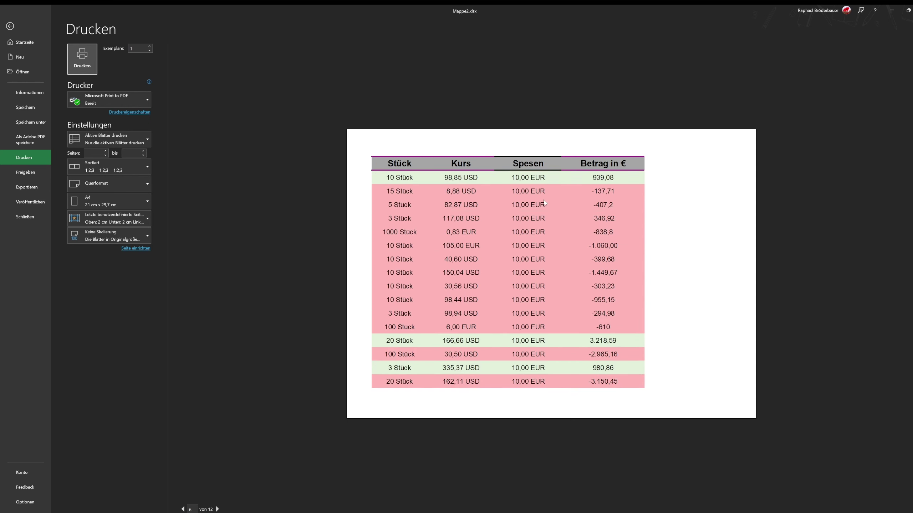
scroll(544, 202, down, 1)
scroll(546, 205, down, 1)
scroll(548, 208, down, 1)
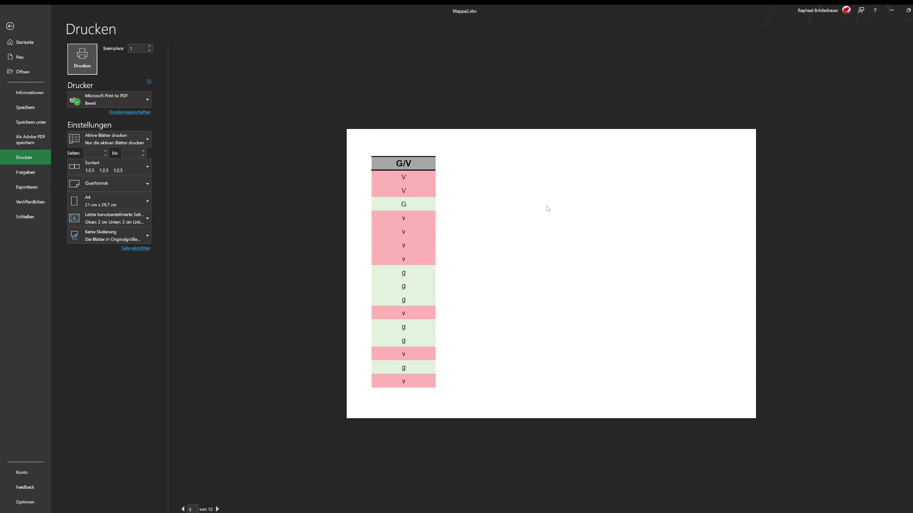
key(Escape)
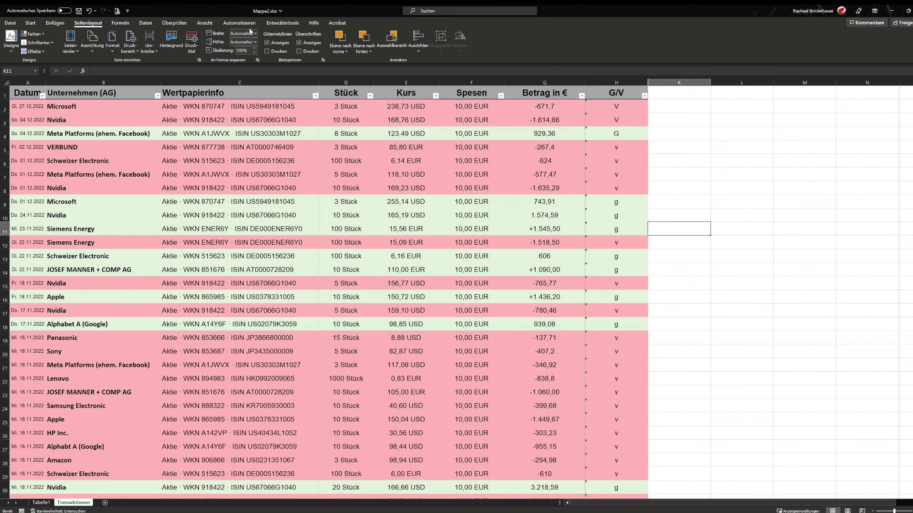
Preview a 1-page-tall fit on 2 pages, then reset Höhe to Automatisch, keeping 30% scaling
click(257, 61)
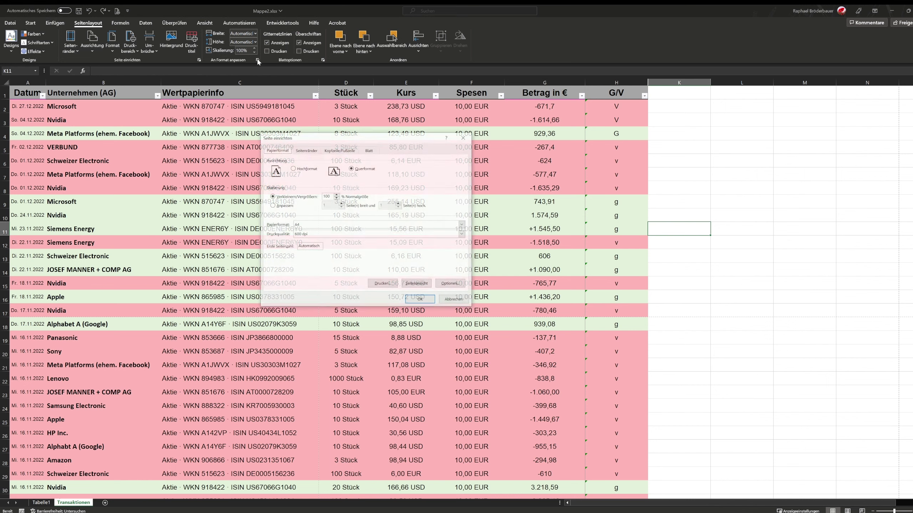
click(463, 137)
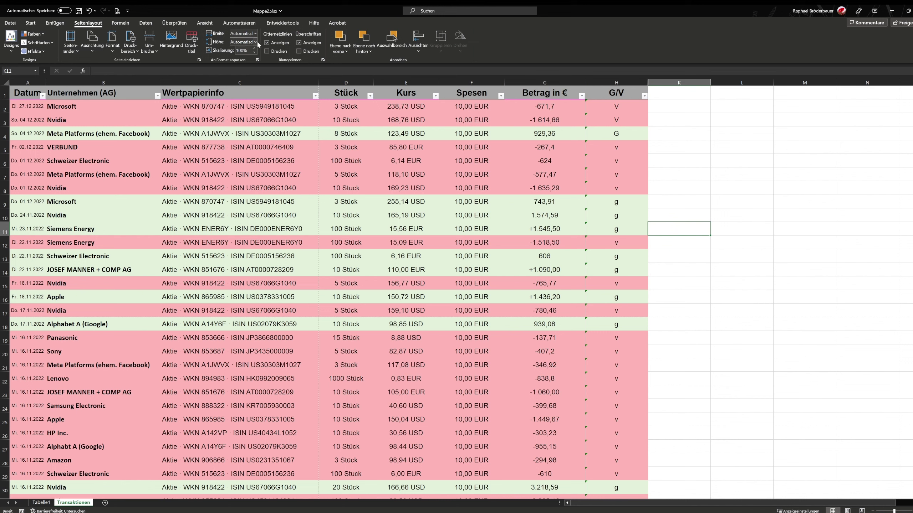
click(256, 42)
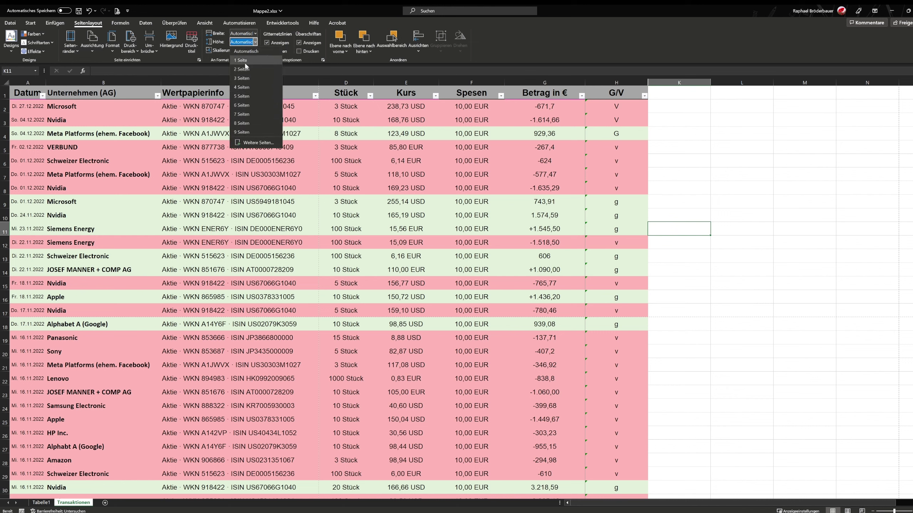
click(261, 63)
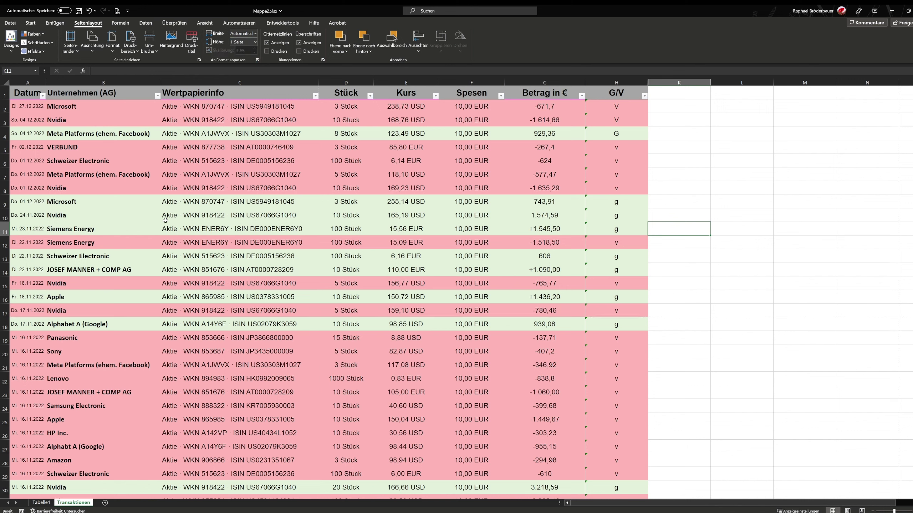
key(ctrl+p)
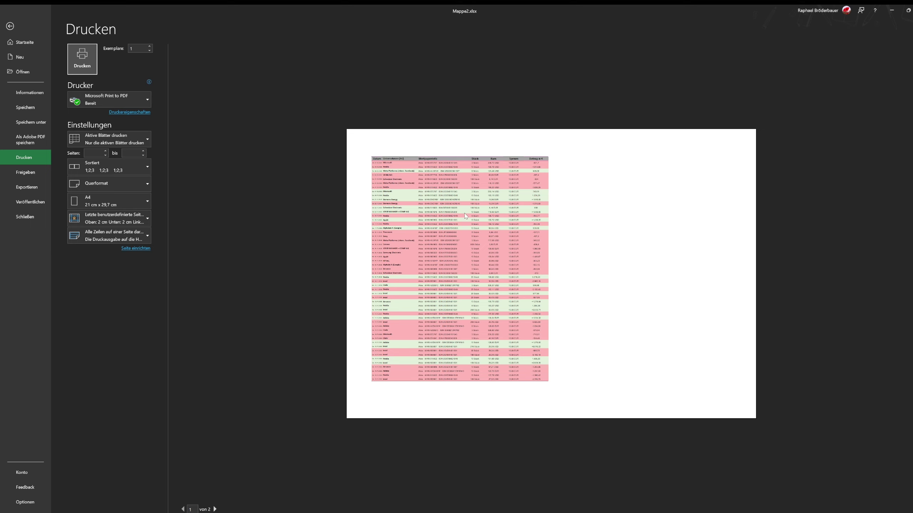
key(Escape)
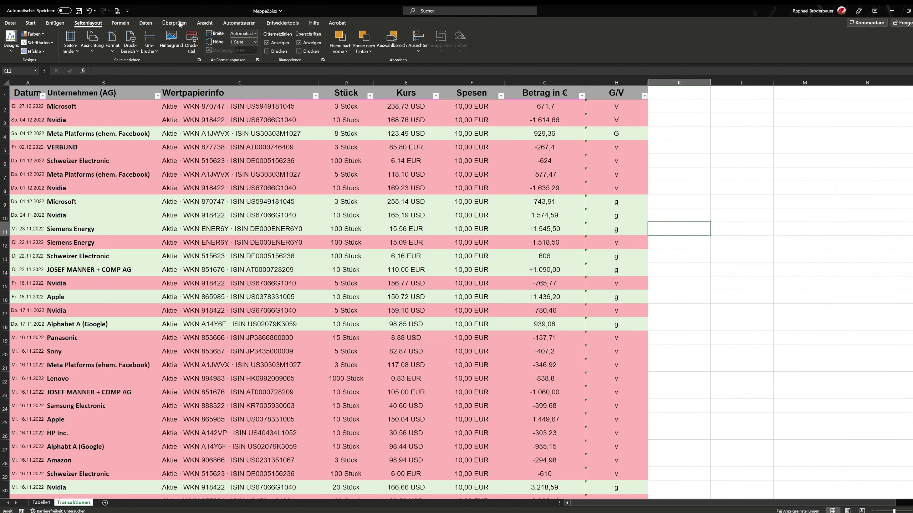
click(255, 41)
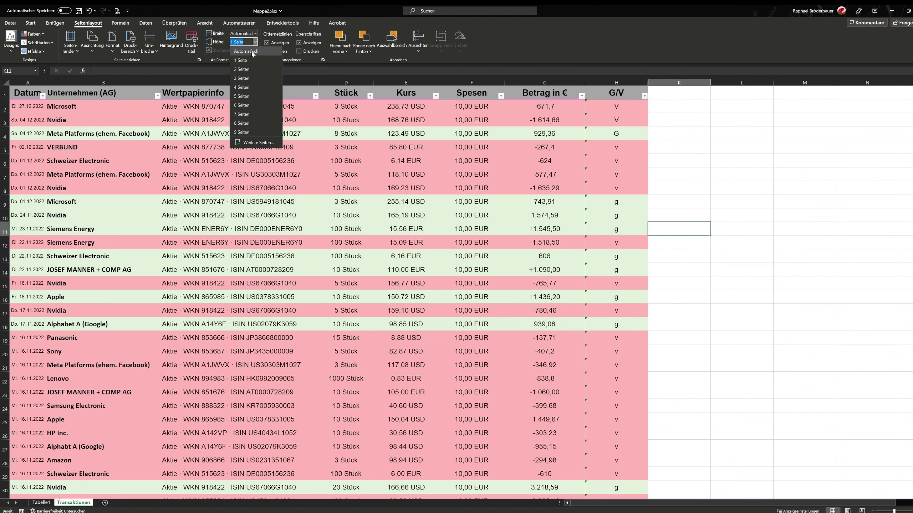
click(246, 51)
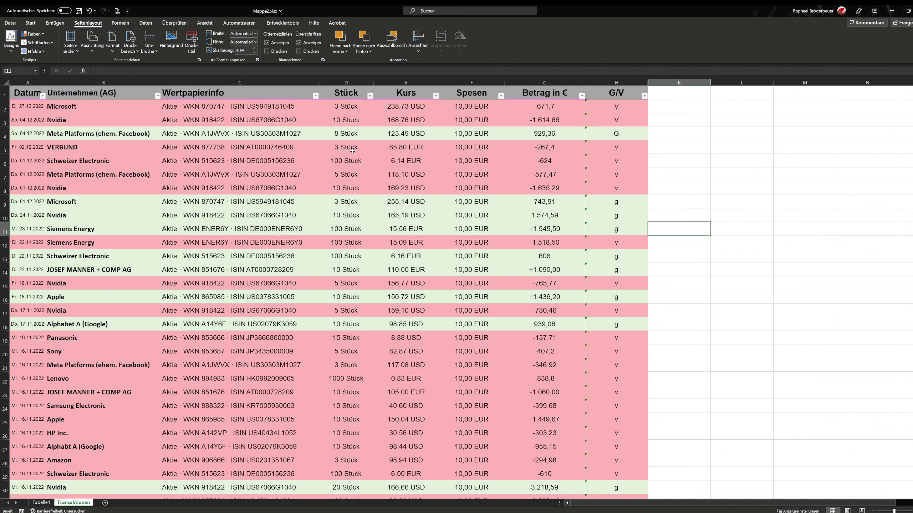
Set the page width fit (Breite) to 1 Seite
key(ctrl+p)
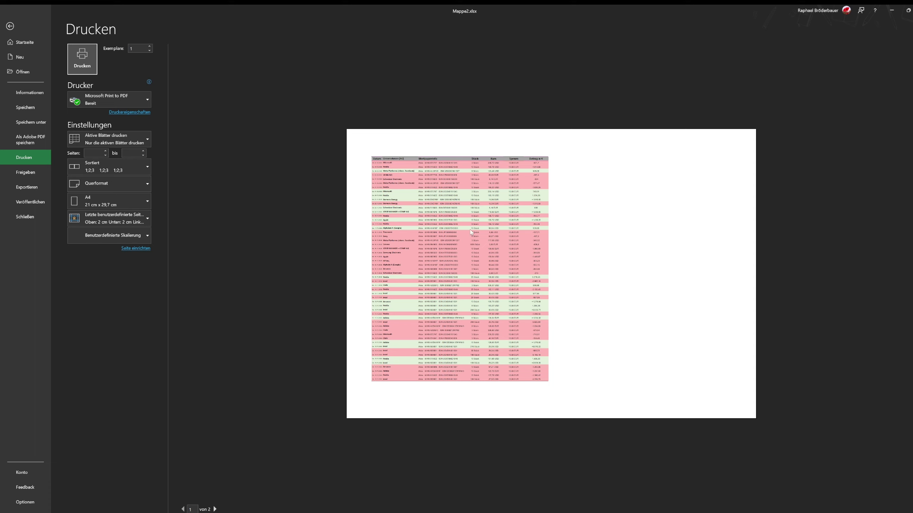
key(Escape)
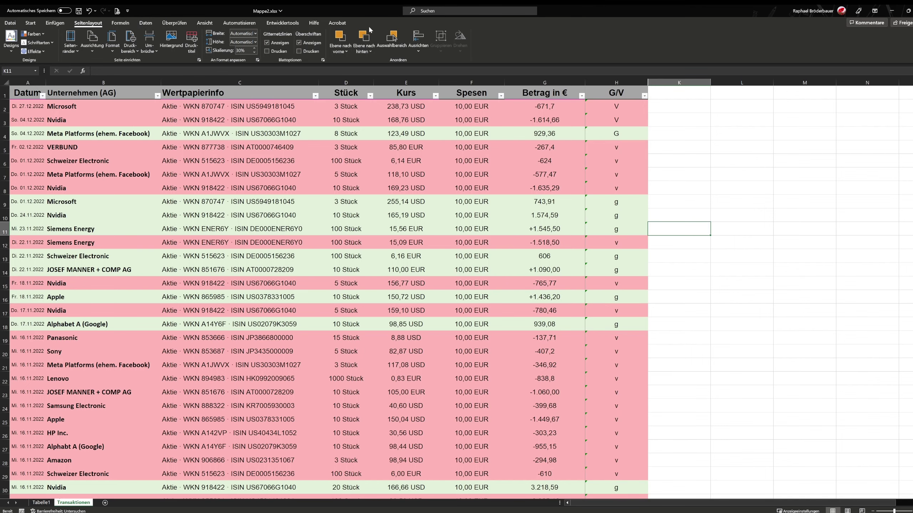
click(257, 34)
click(256, 49)
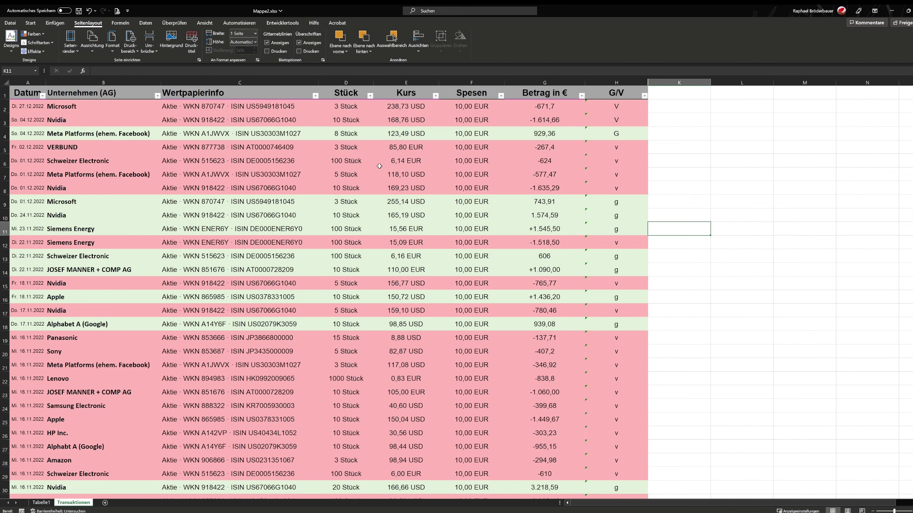
Preview the one-page-wide printout on its 2 landscape pages and return to the sheet
key(ctrl+p)
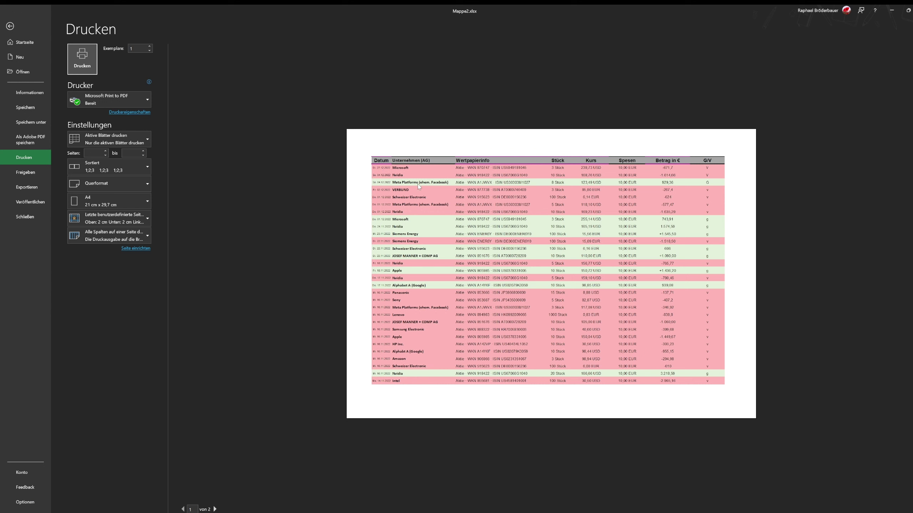
scroll(418, 184, down, 1)
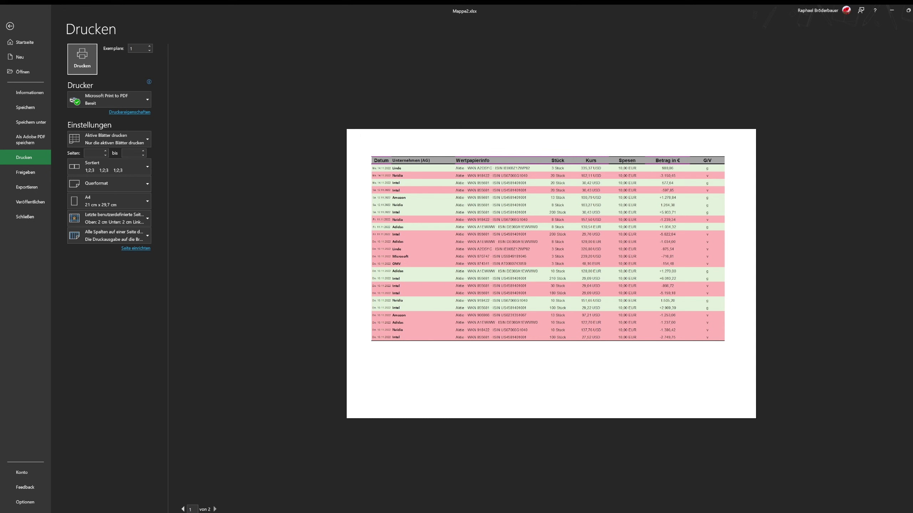
scroll(827, 208, up, 1)
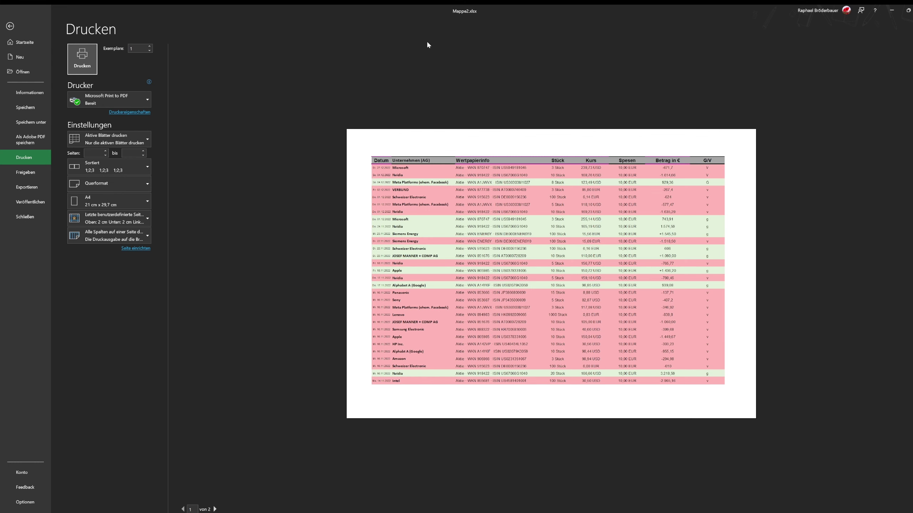
scroll(454, 183, down, 1)
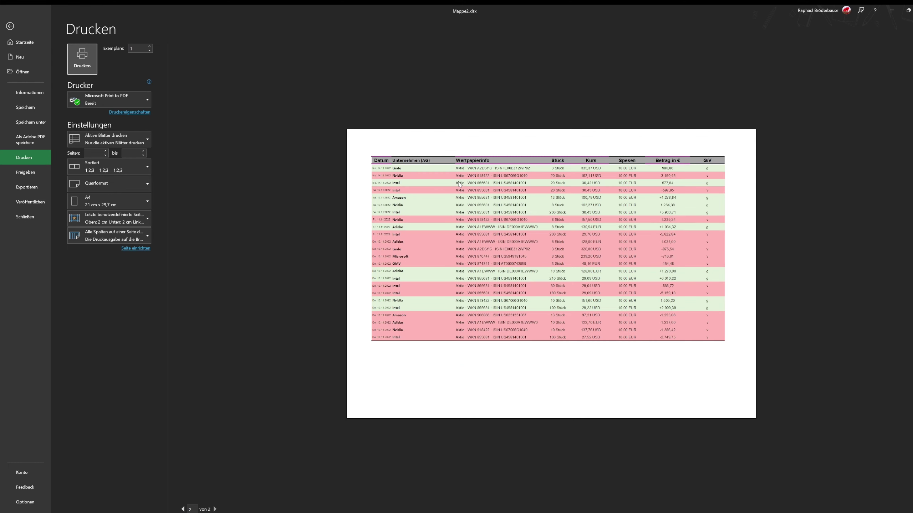
scroll(457, 183, up, 1)
scroll(459, 184, down, 1)
scroll(460, 184, up, 1)
key(Escape)
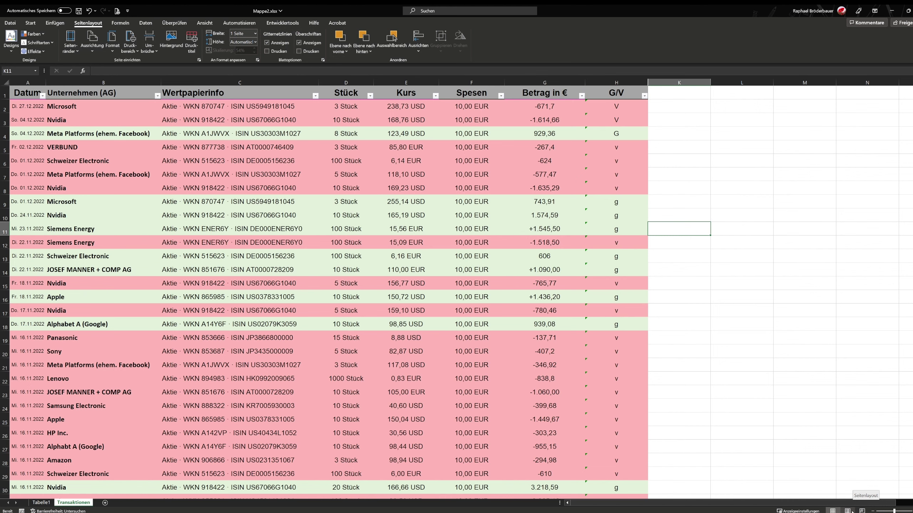
Show the Transaktionen sheet in Page Layout view and open page 1's footer for editing
click(847, 511)
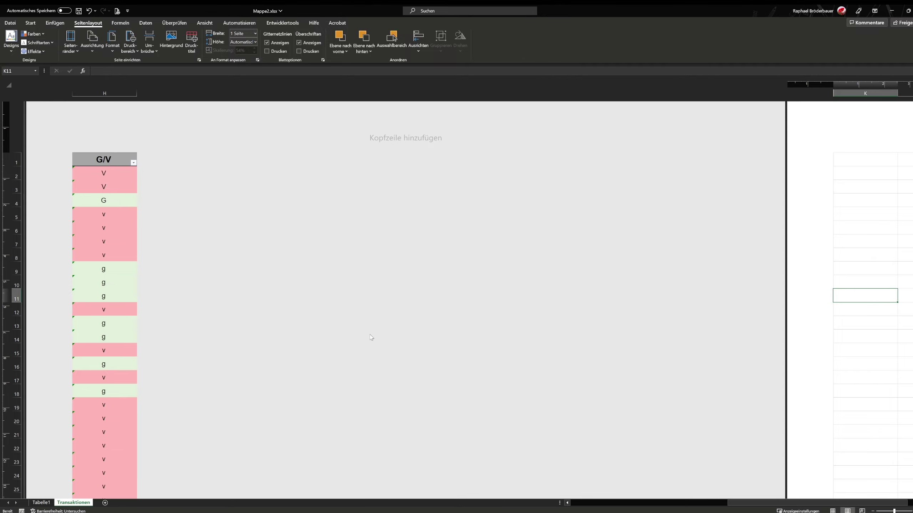
ctrl+scroll(259, 261, down, 3)
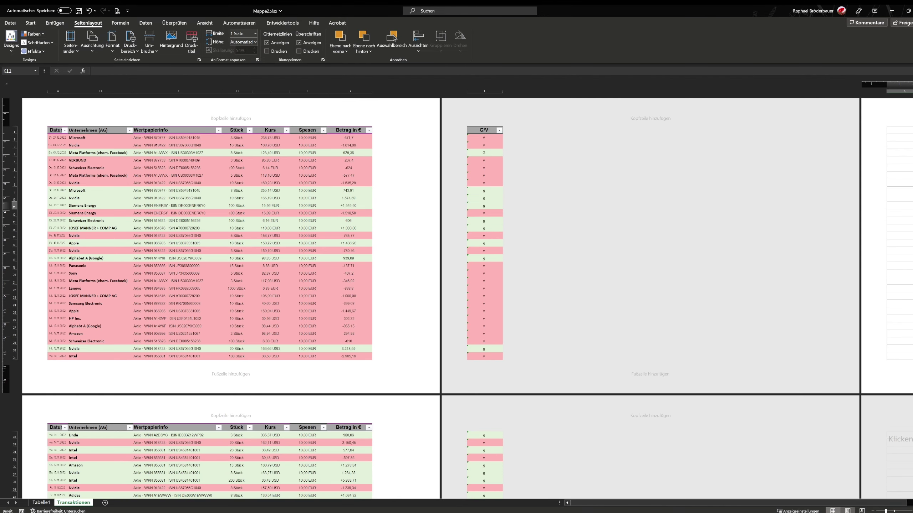
click(833, 511)
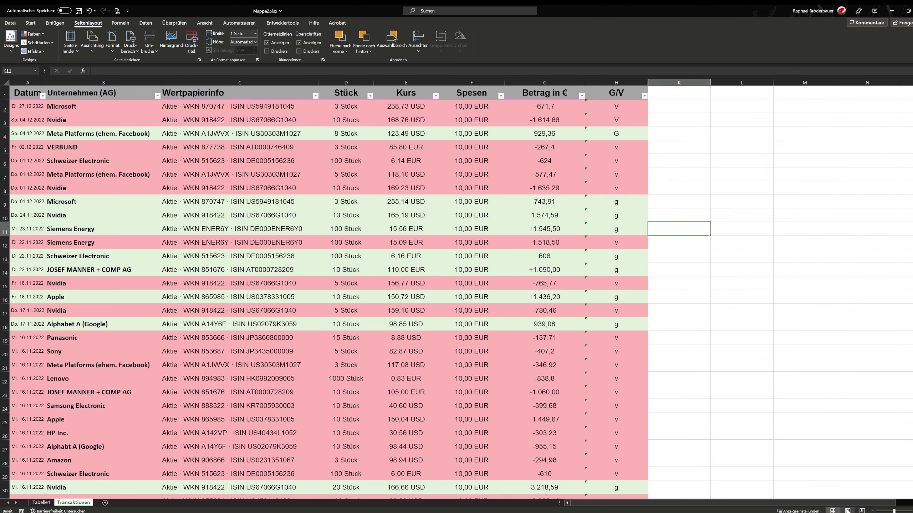
click(847, 511)
scroll(255, 327, down, 4)
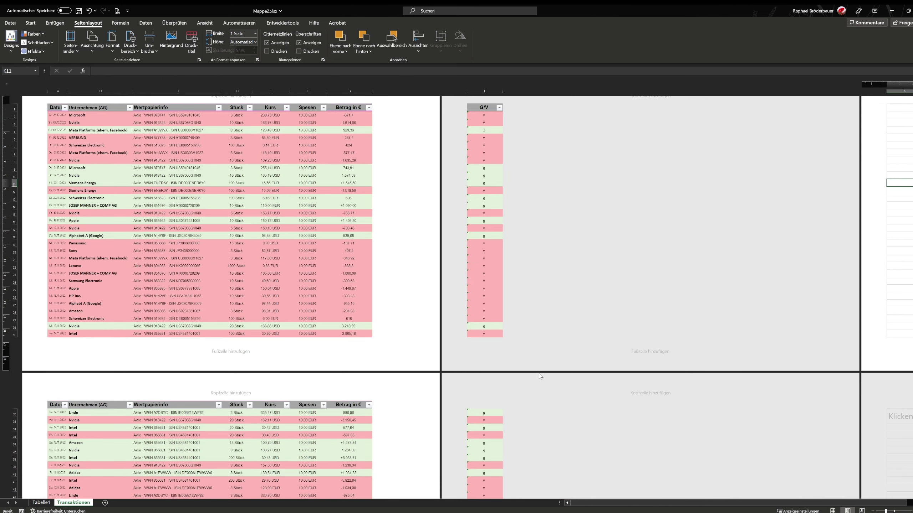
scroll(254, 327, up, 4)
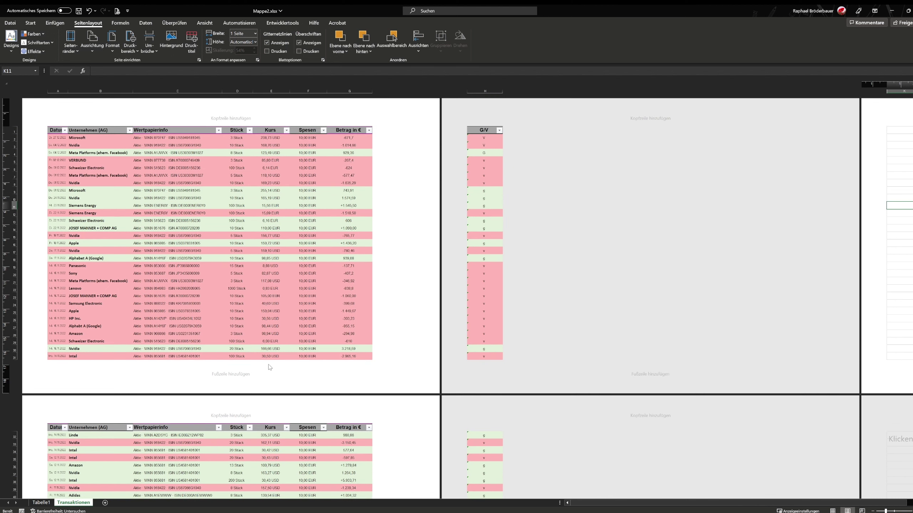
click(251, 379)
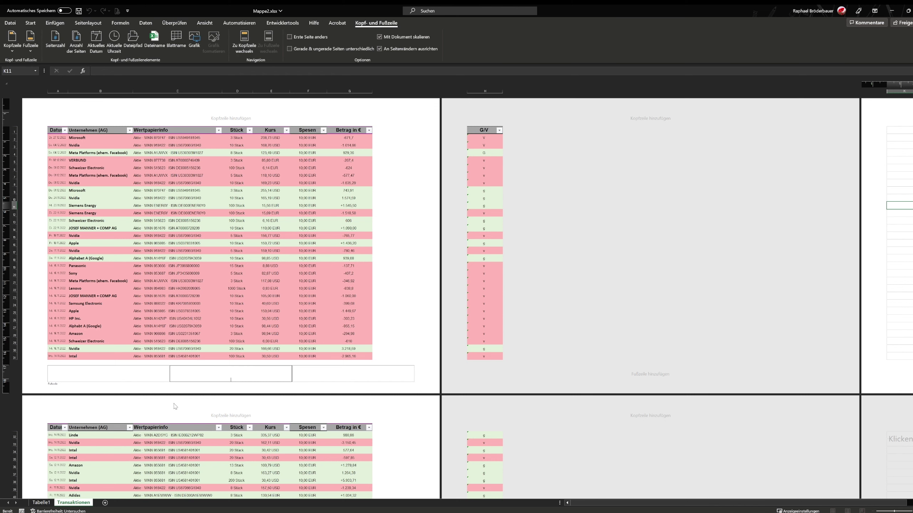
Insert the page number into the left section of the first page's footer
click(262, 350)
ctrl+scroll(230, 382, up, 3)
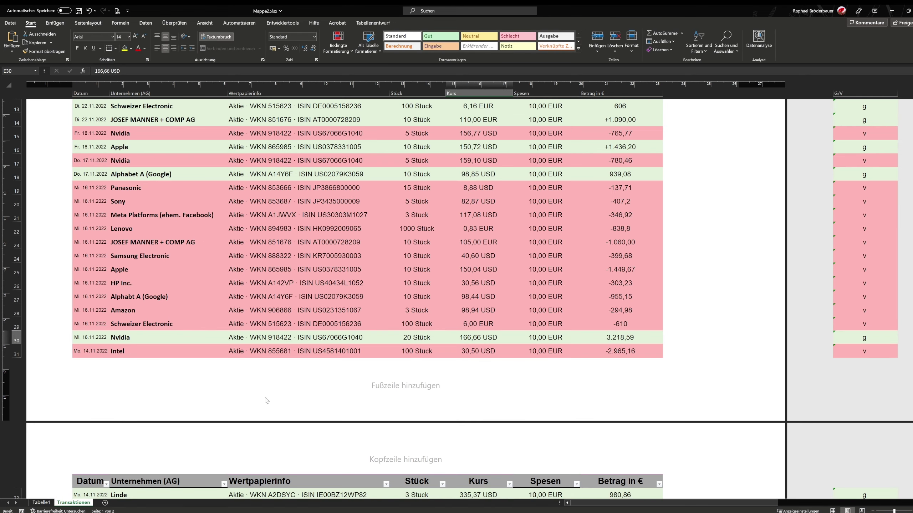
ctrl+scroll(266, 402, up, 3)
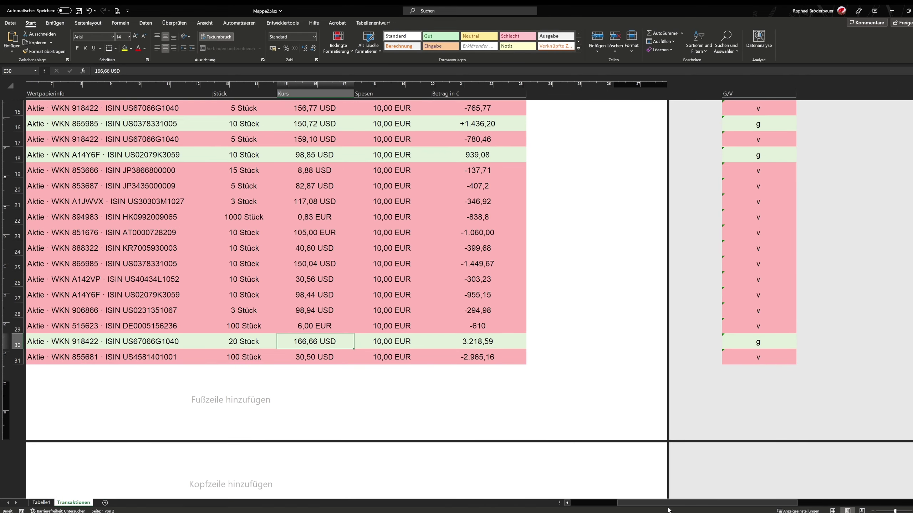
scroll(481, 469, left, 3)
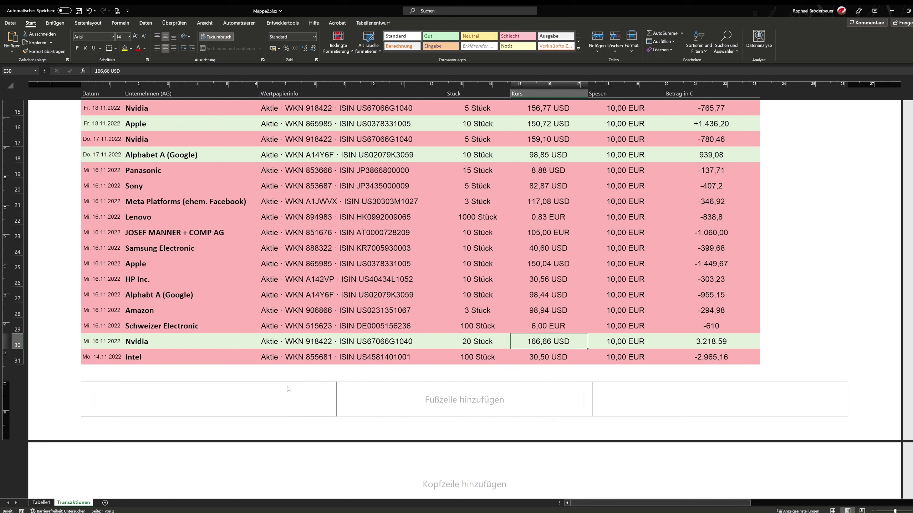
click(254, 408)
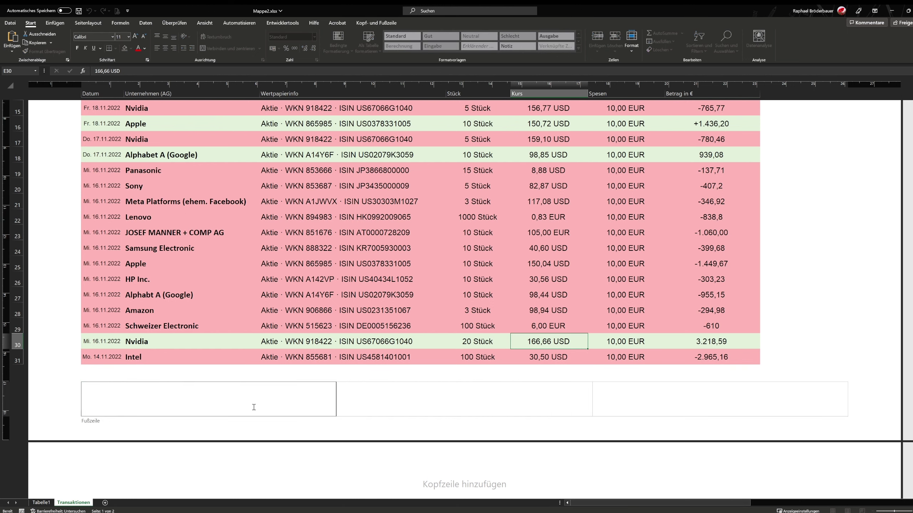
click(345, 343)
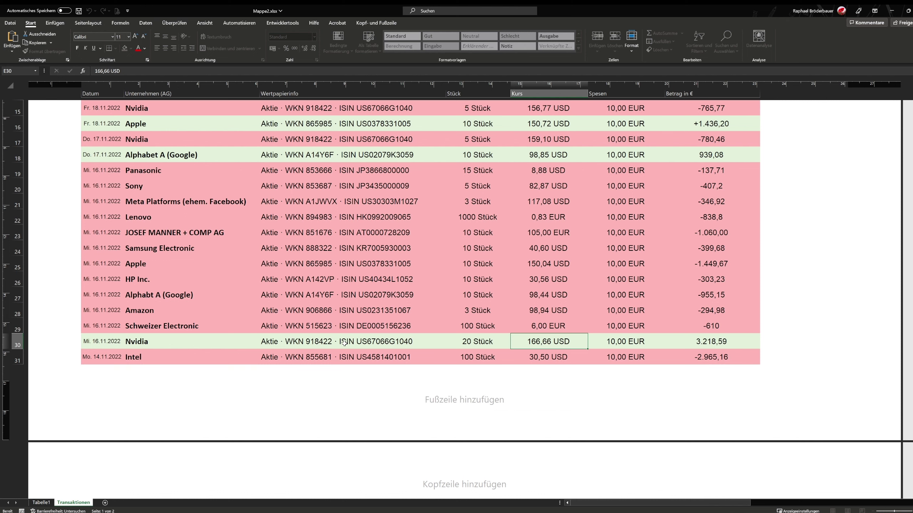
click(244, 423)
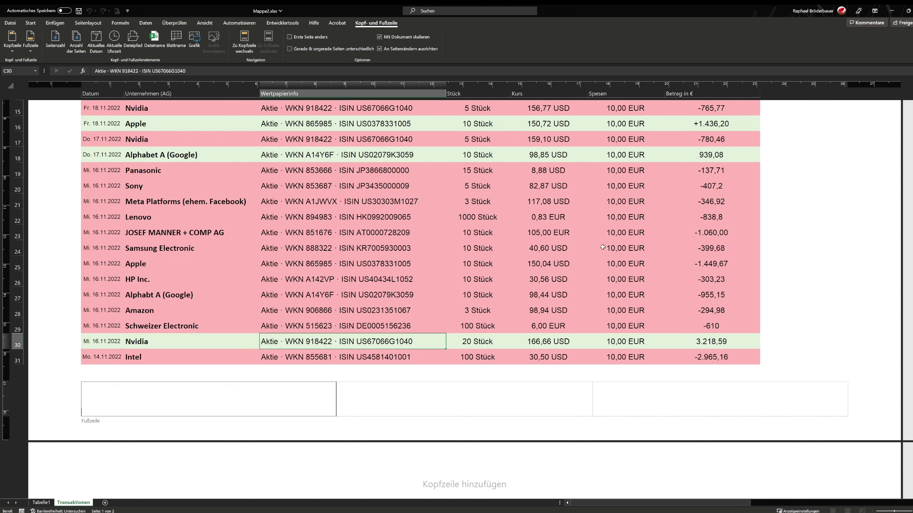
click(13, 51)
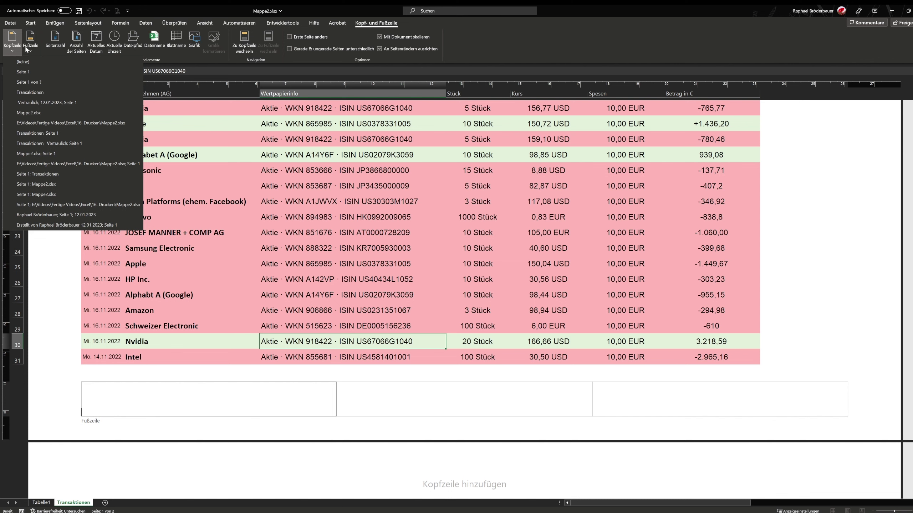
click(31, 50)
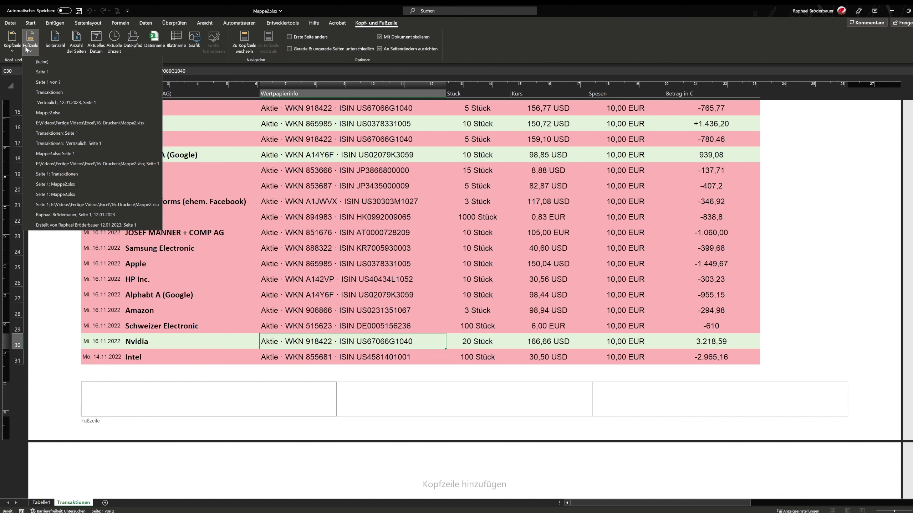
click(187, 63)
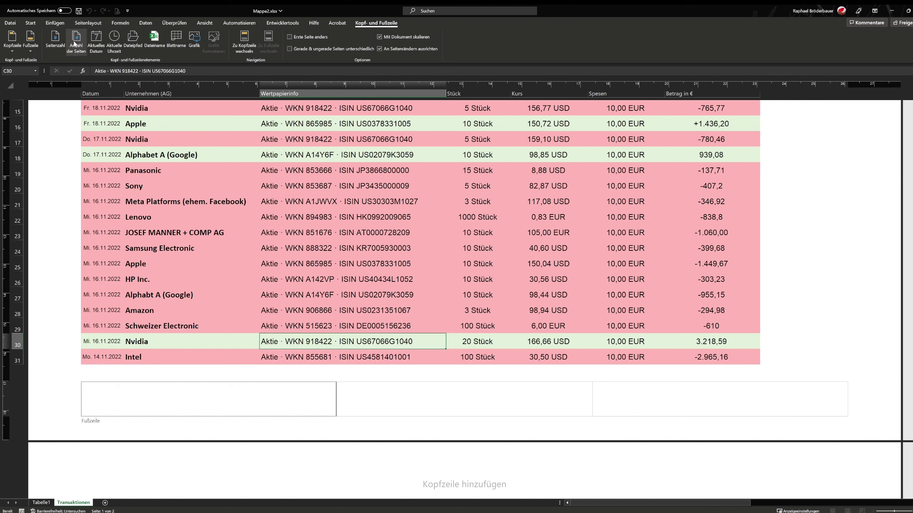
click(54, 43)
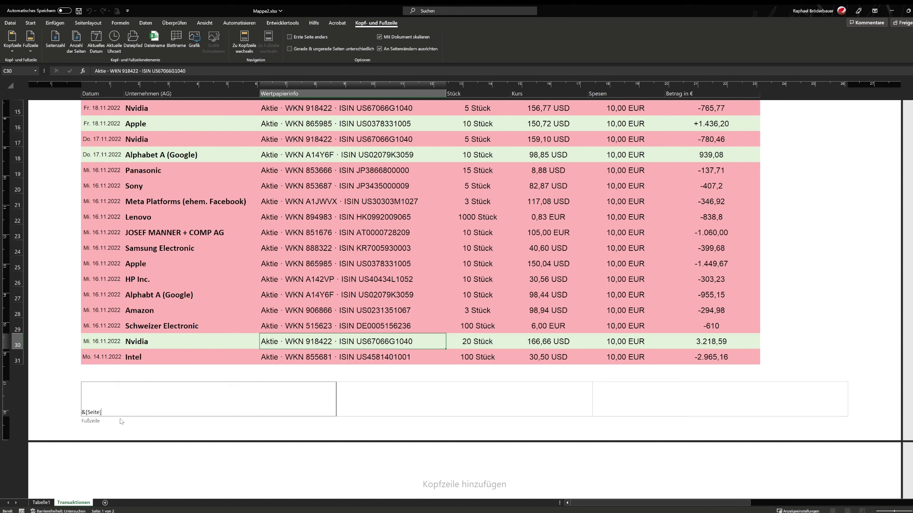
Add the current date and current time to the footer's centre section
click(391, 392)
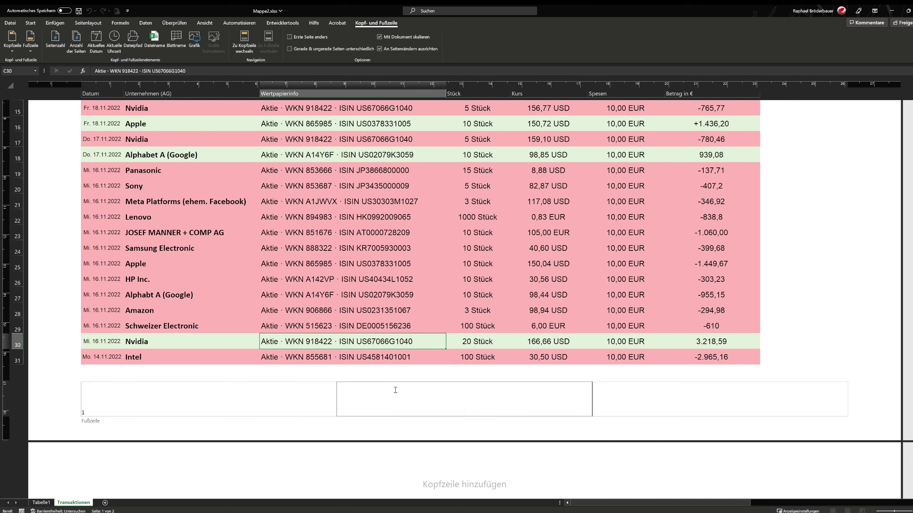
click(98, 46)
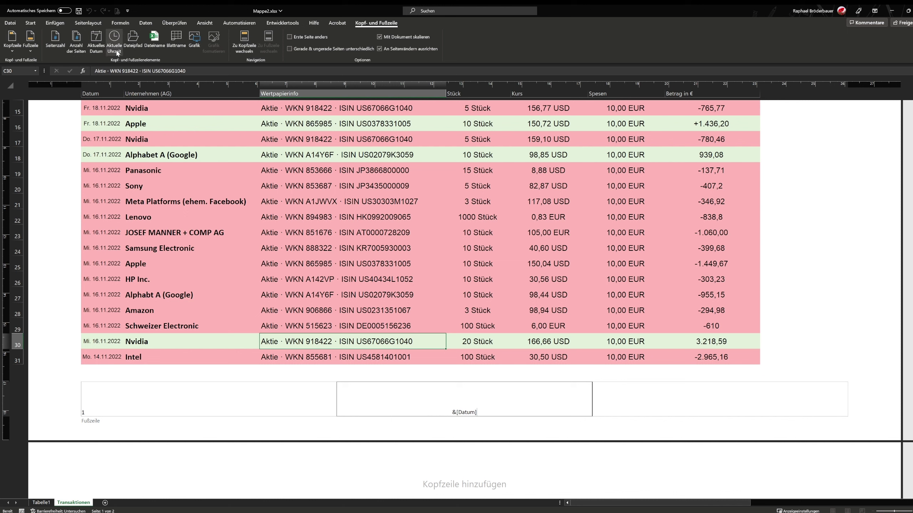
click(114, 41)
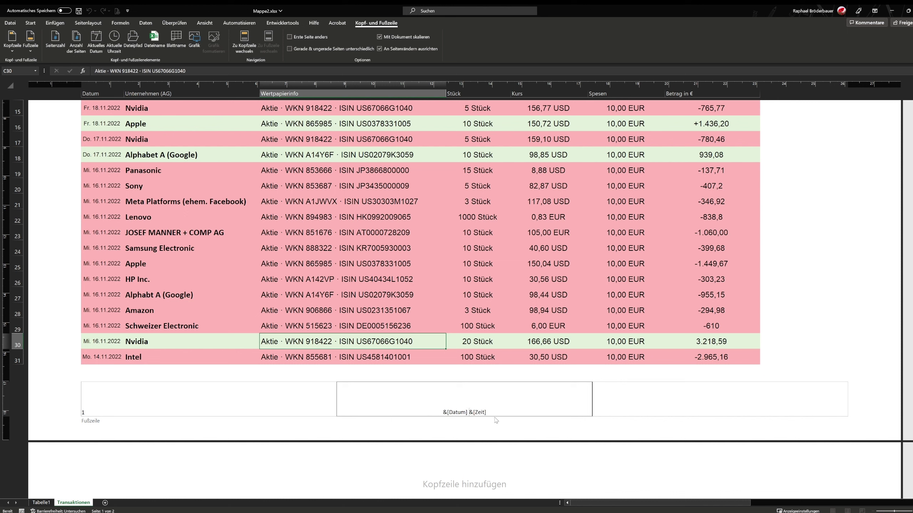
click(633, 405)
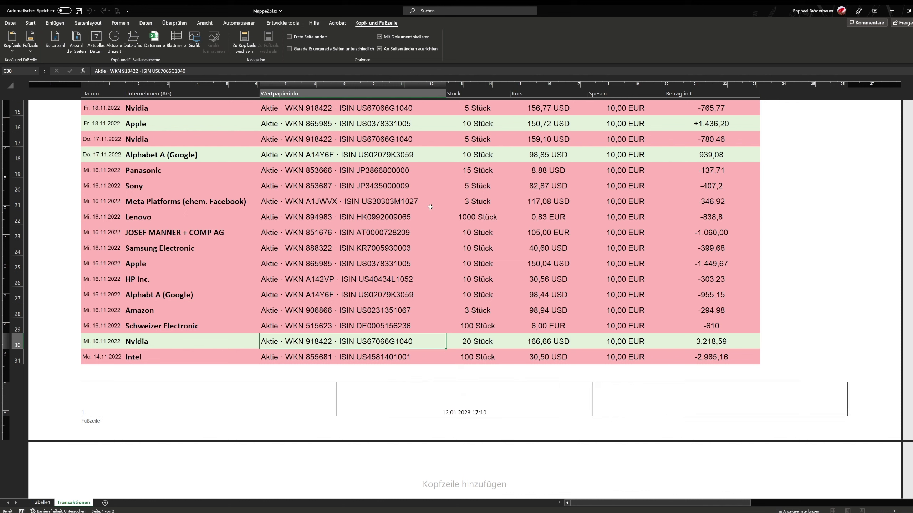
Replace the right footer's path and file-name codes with just the file name Mappe2.xlsx
click(140, 40)
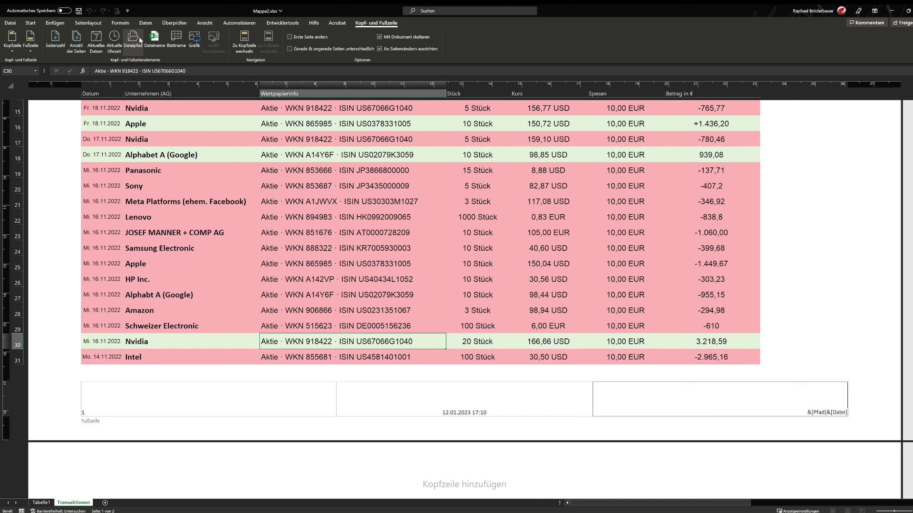
click(473, 408)
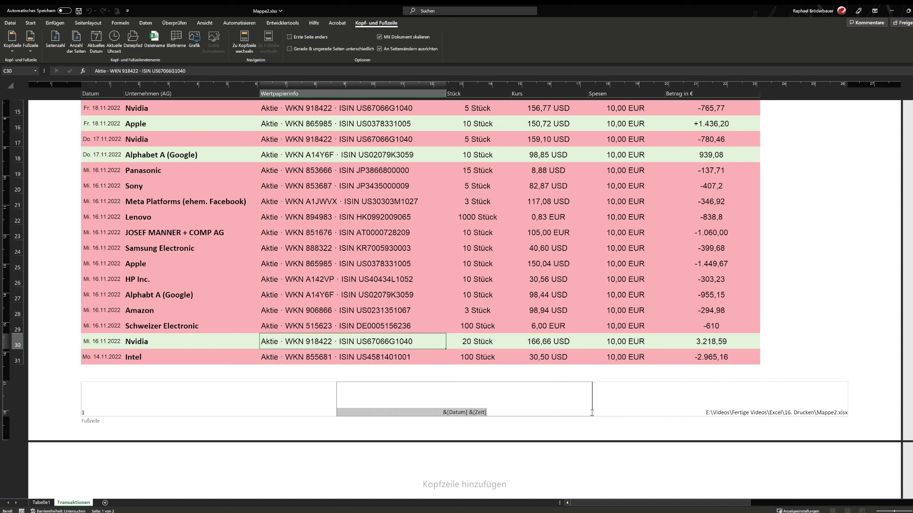
click(675, 409)
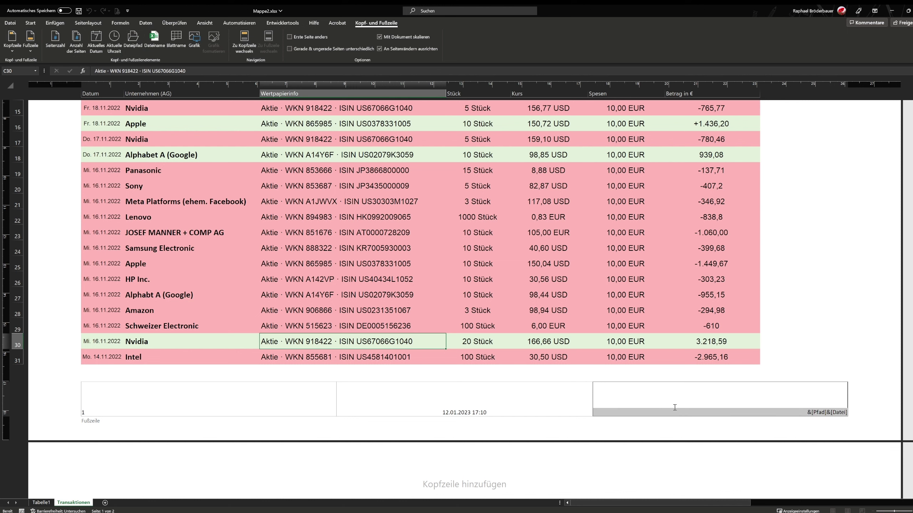
key(Delete)
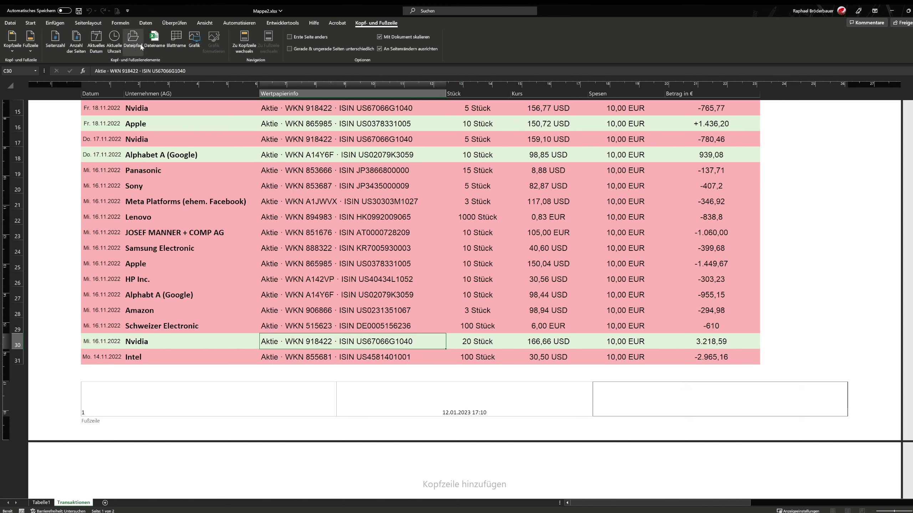
click(154, 40)
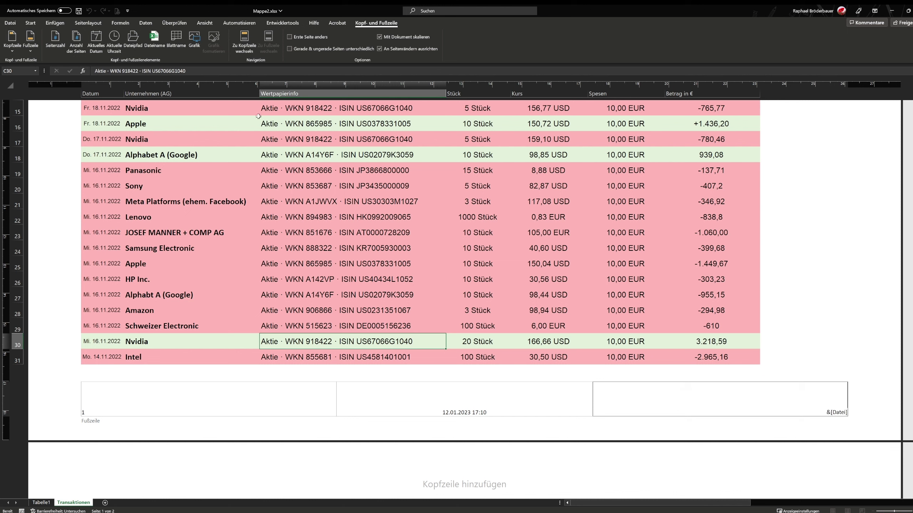
Replace the centre footer's date and time with the sheet name Transaktionen
click(547, 387)
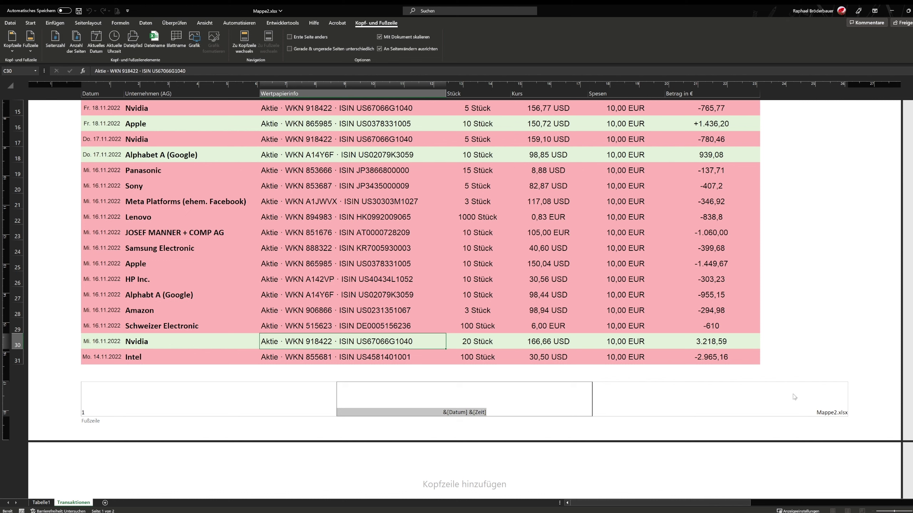
click(179, 50)
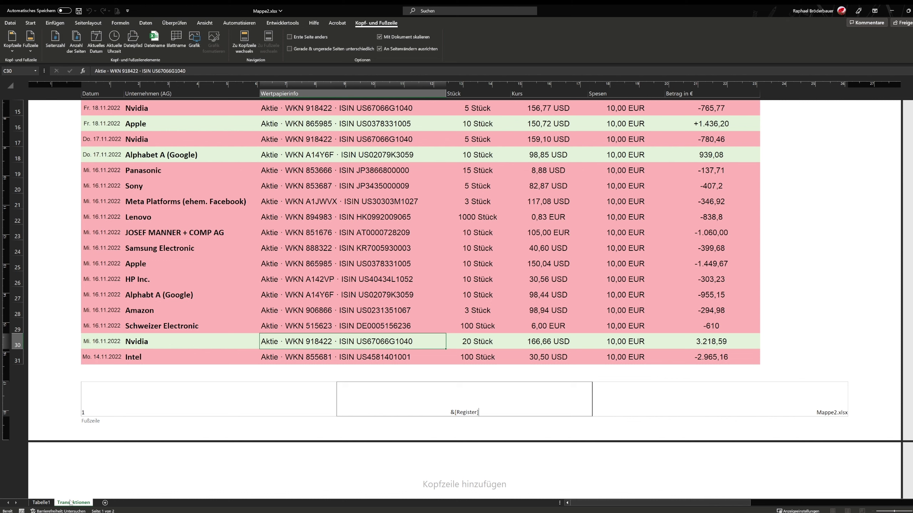
click(610, 395)
click(537, 402)
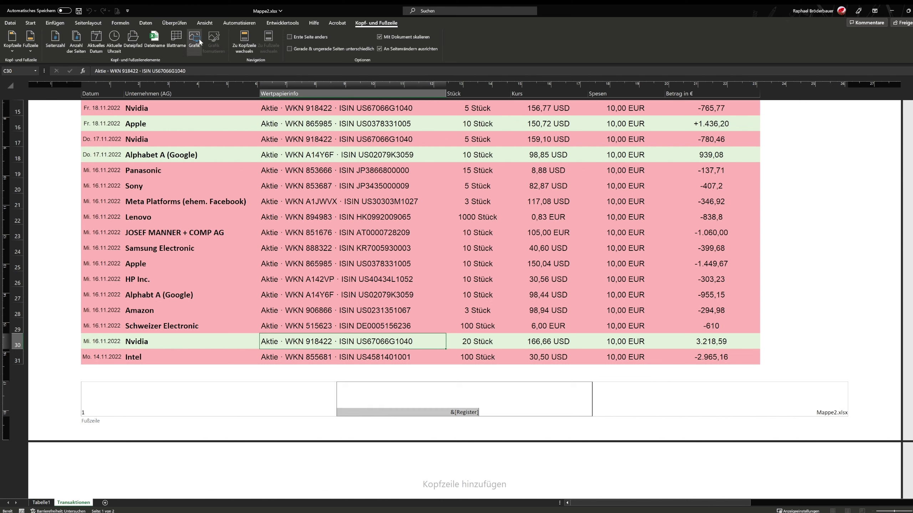
click(312, 240)
Check the finished header and footer in Page Layout view, then switch the sheet back to Normal view
scroll(366, 226, up, 4)
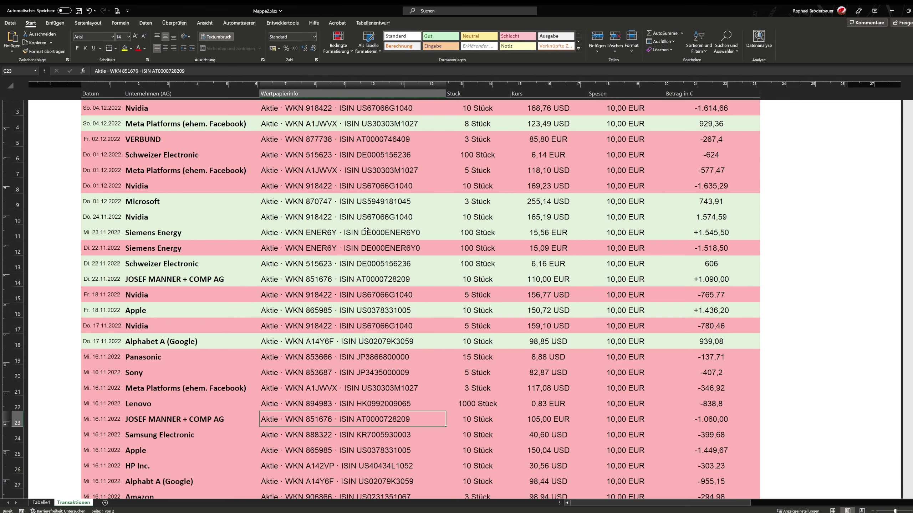
scroll(381, 219, up, 3)
click(398, 122)
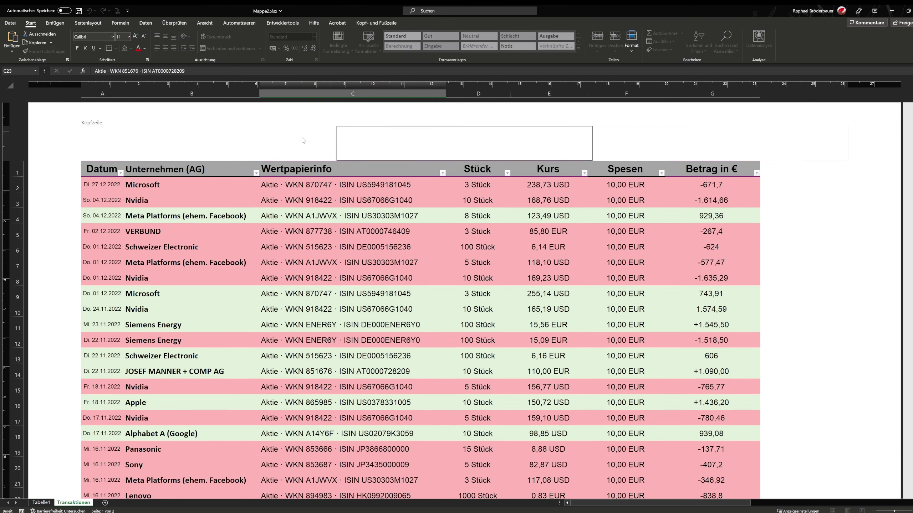
click(841, 271)
scroll(812, 295, down, 3)
scroll(788, 310, down, 1)
scroll(788, 310, down, 6)
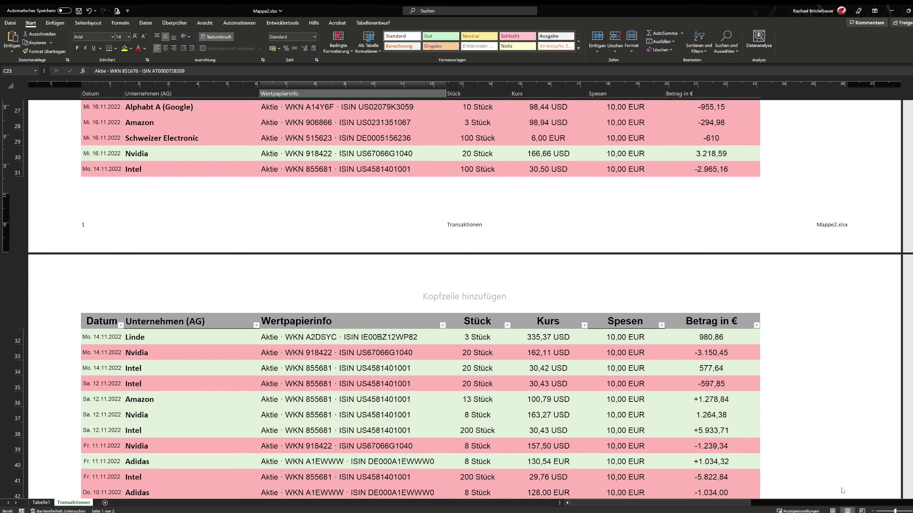
click(832, 511)
scroll(579, 319, down, 6)
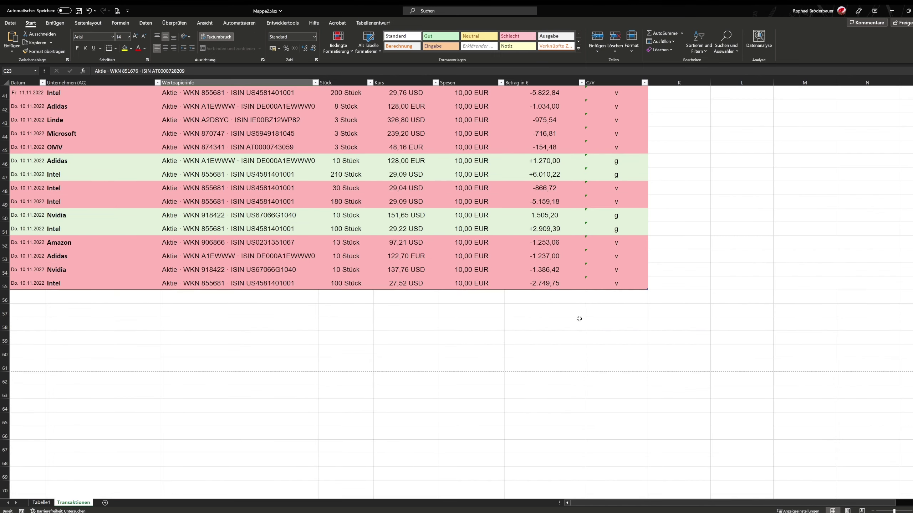
scroll(579, 319, up, 3)
scroll(633, 216, up, 2)
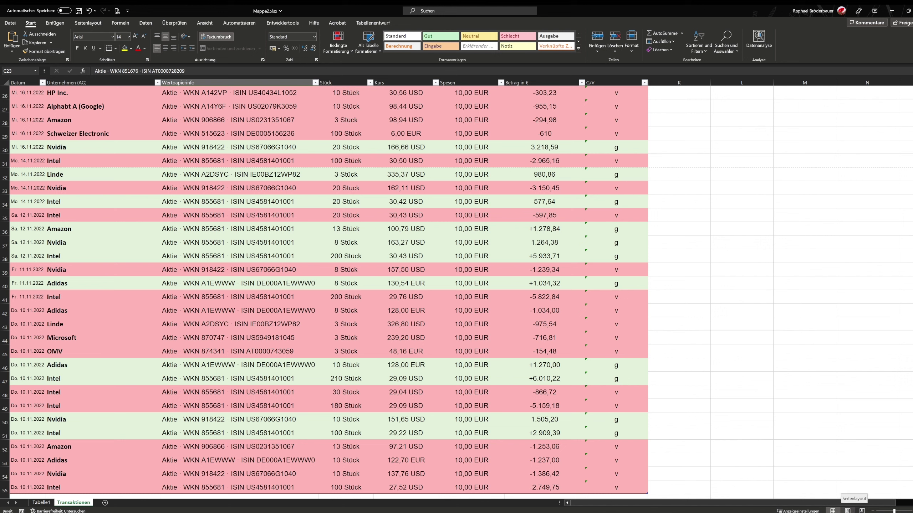
click(848, 511)
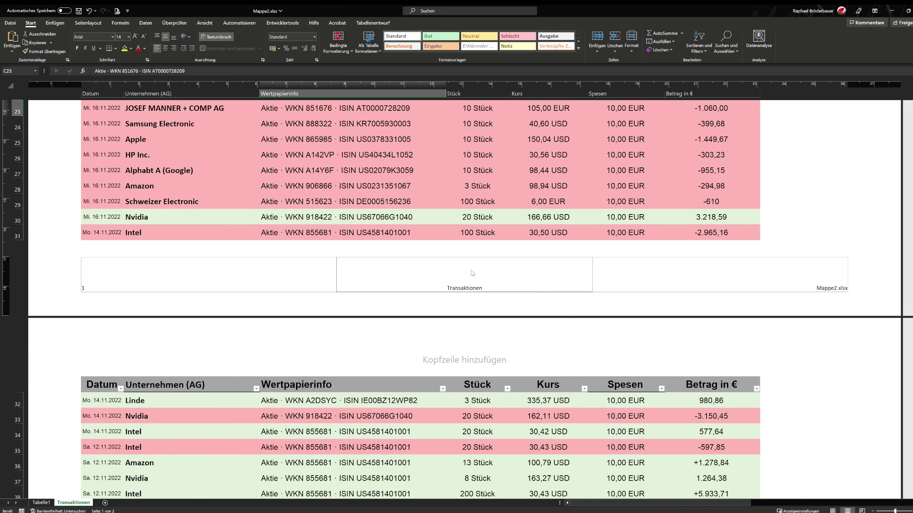
click(698, 275)
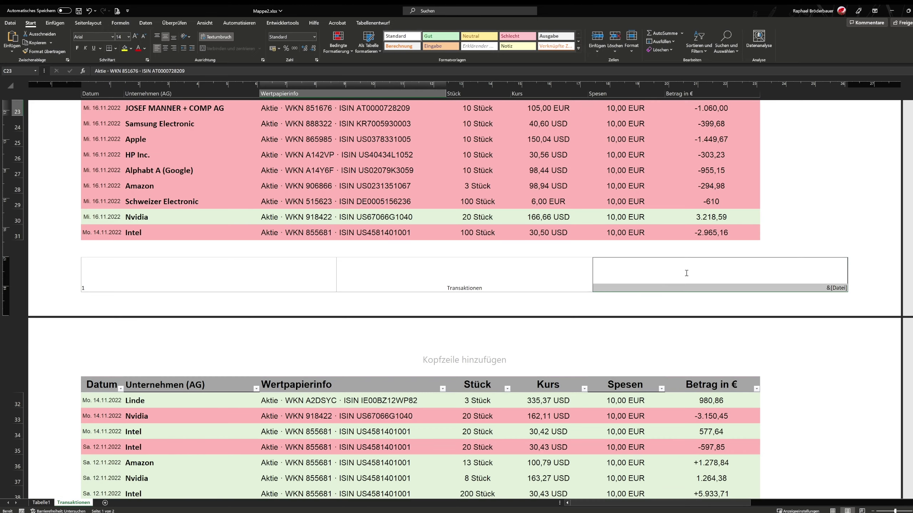
click(540, 279)
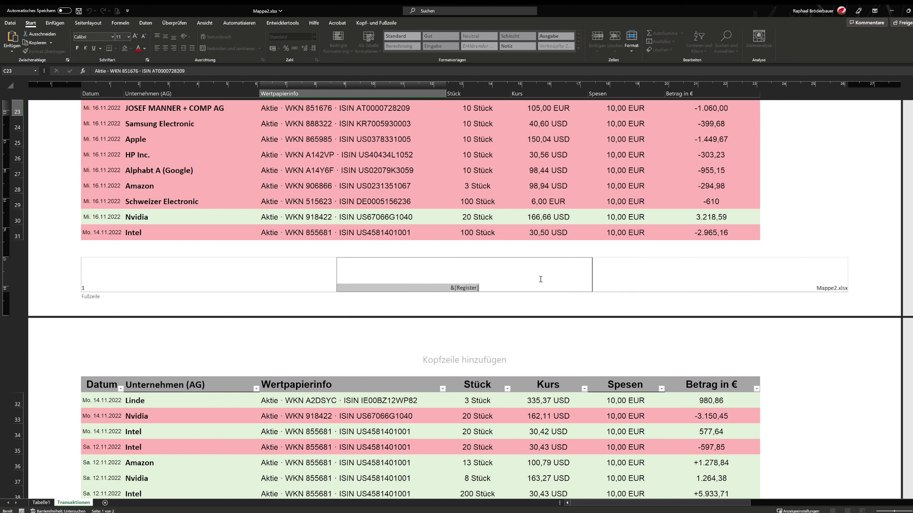
click(376, 23)
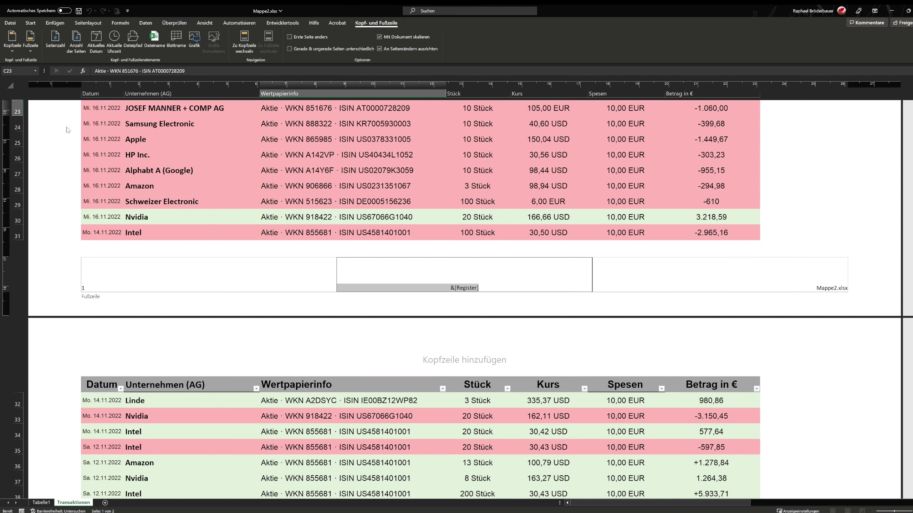
click(786, 247)
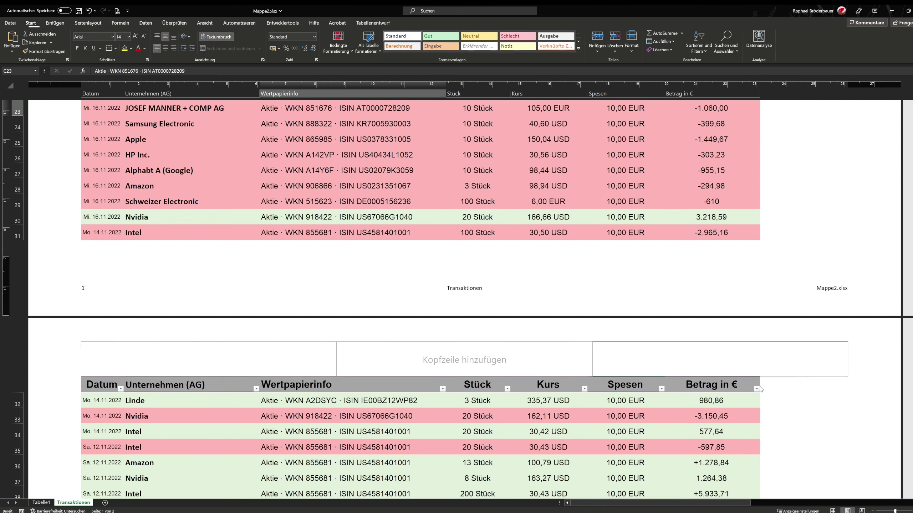
click(832, 510)
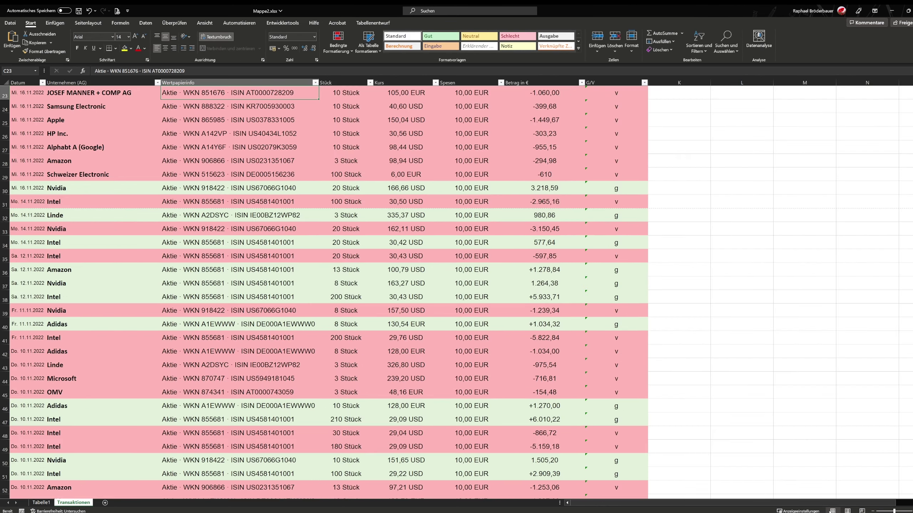
Open the print preview and view page 2 of 2 with its remaining rows and footer
key(ctrl+p)
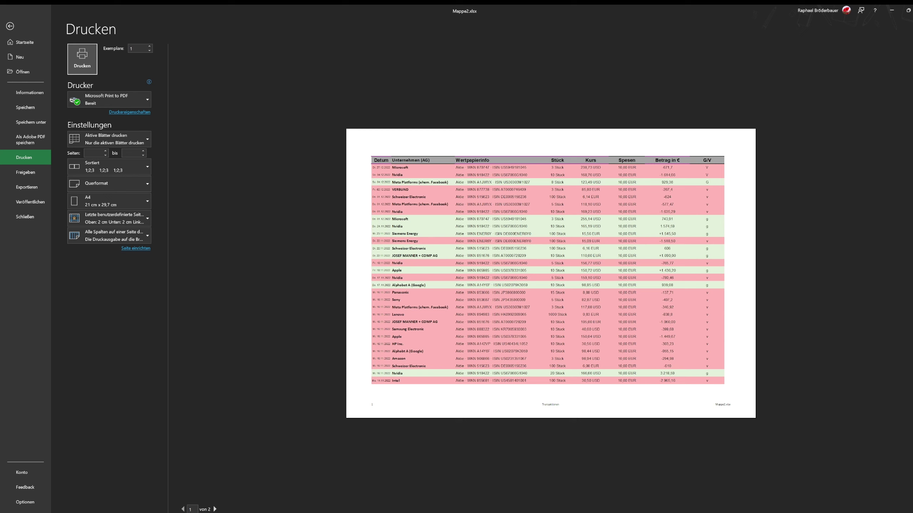
click(215, 509)
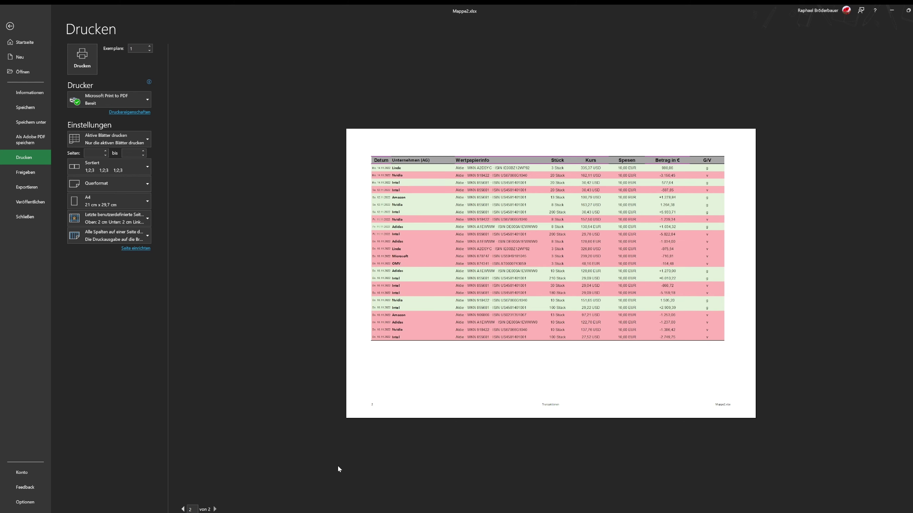
click(580, 392)
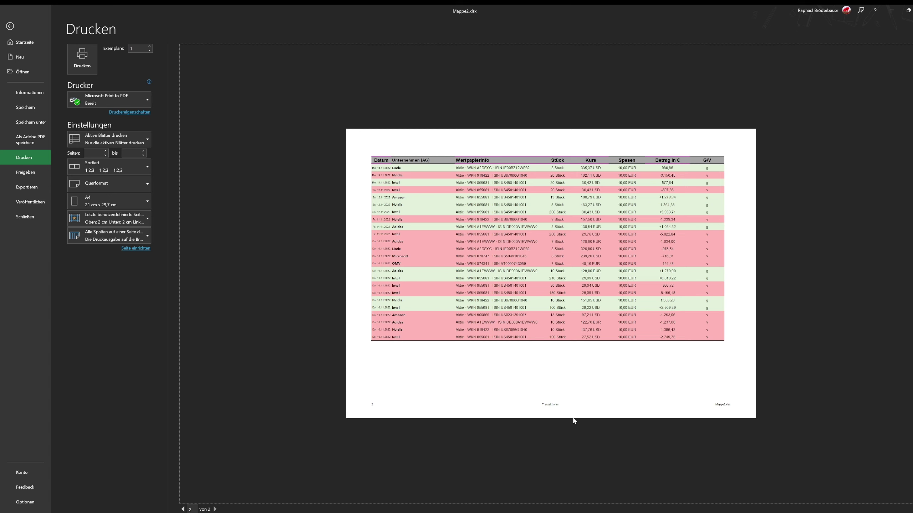
Inspect the footer in Page Layout view, then return to Normal view and reopen the print preview
key(Escape)
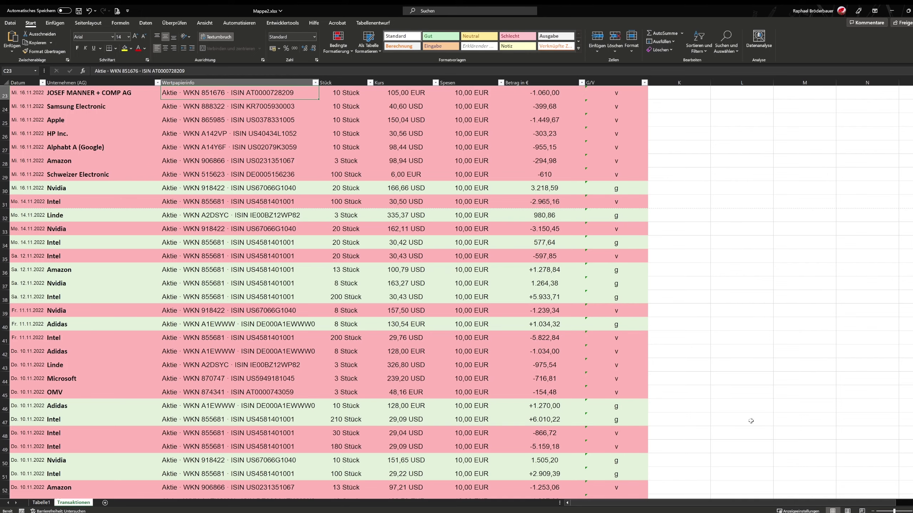
click(848, 511)
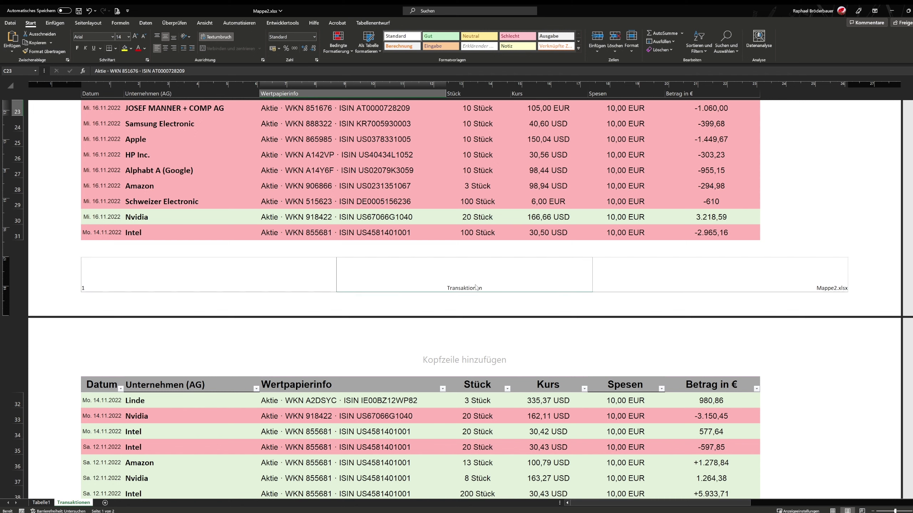
click(476, 296)
click(375, 23)
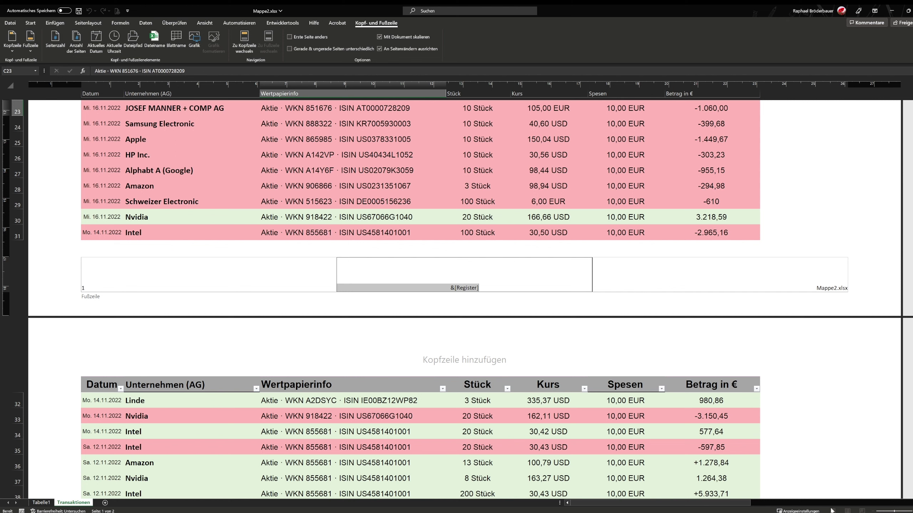
drag(719, 217, 719, 233)
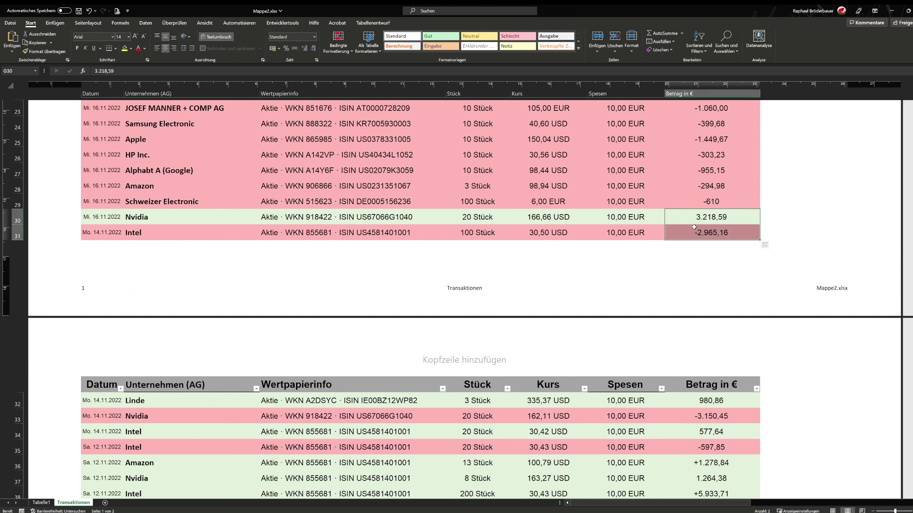
click(832, 511)
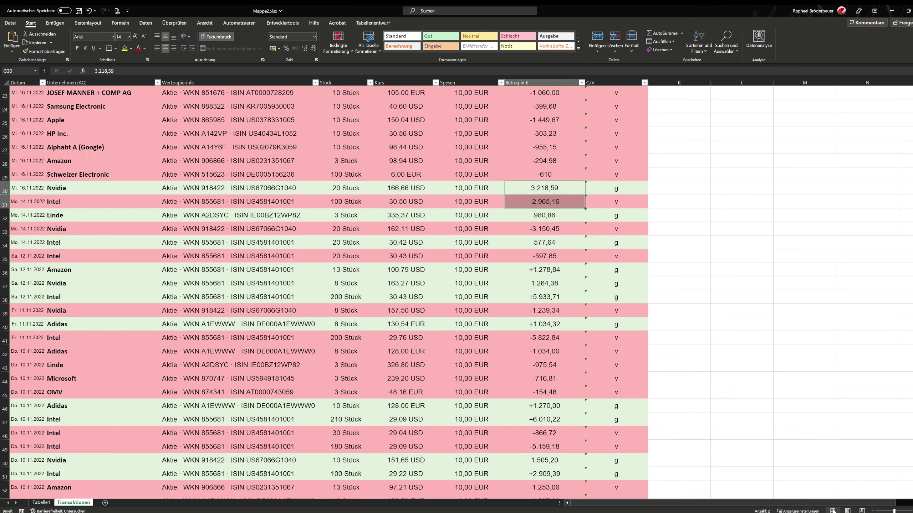
click(528, 324)
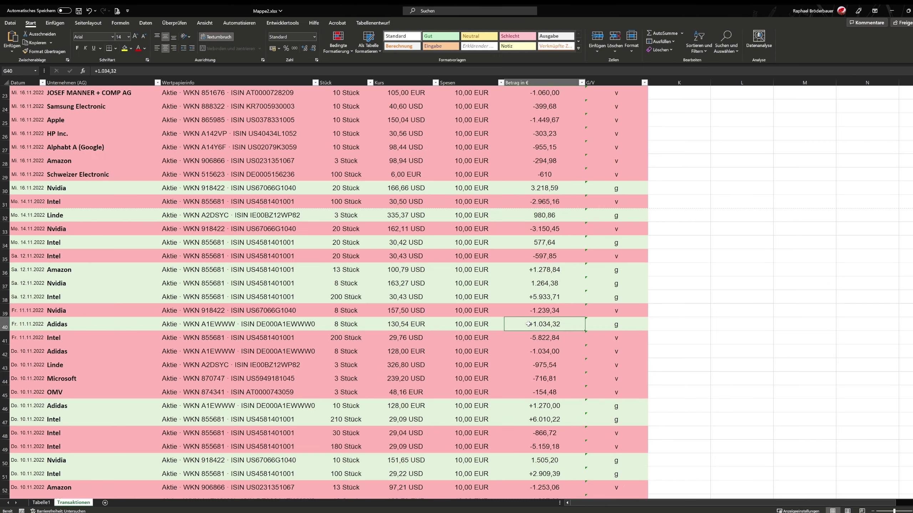
key(ctrl+p)
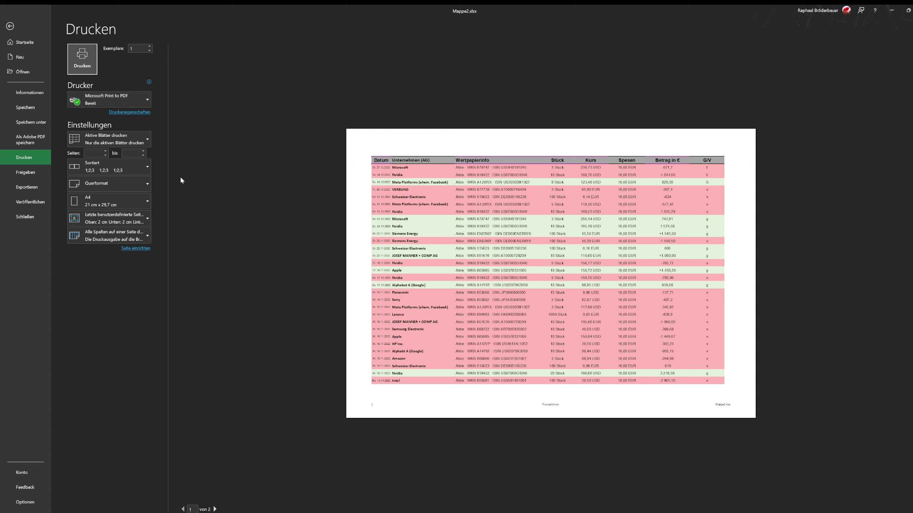
click(141, 95)
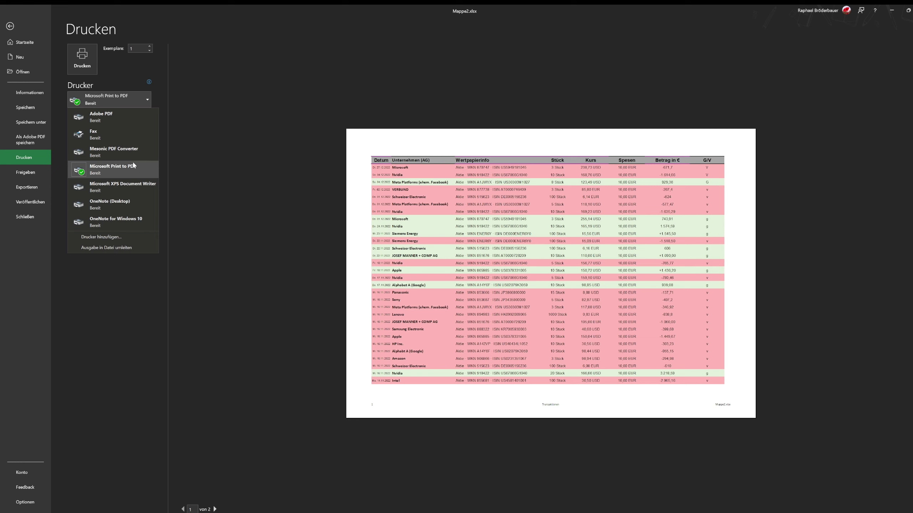
key(Down)
click(239, 132)
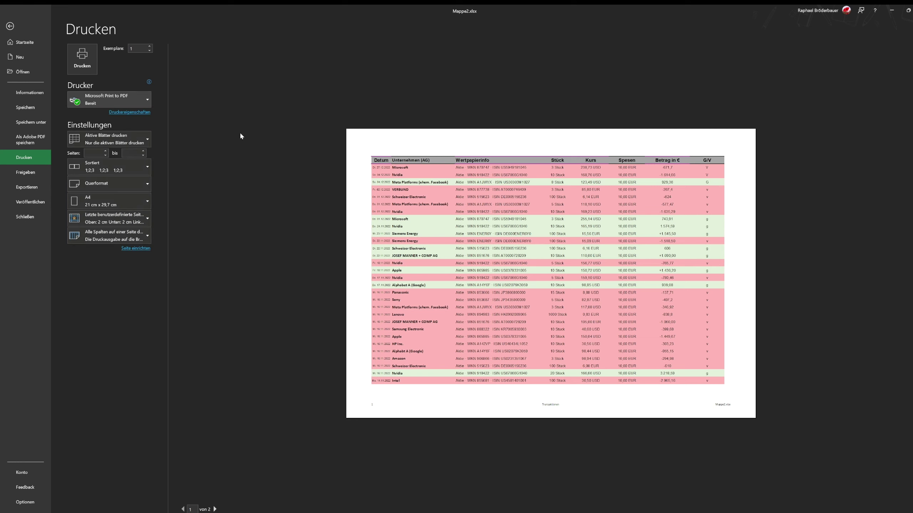
click(113, 144)
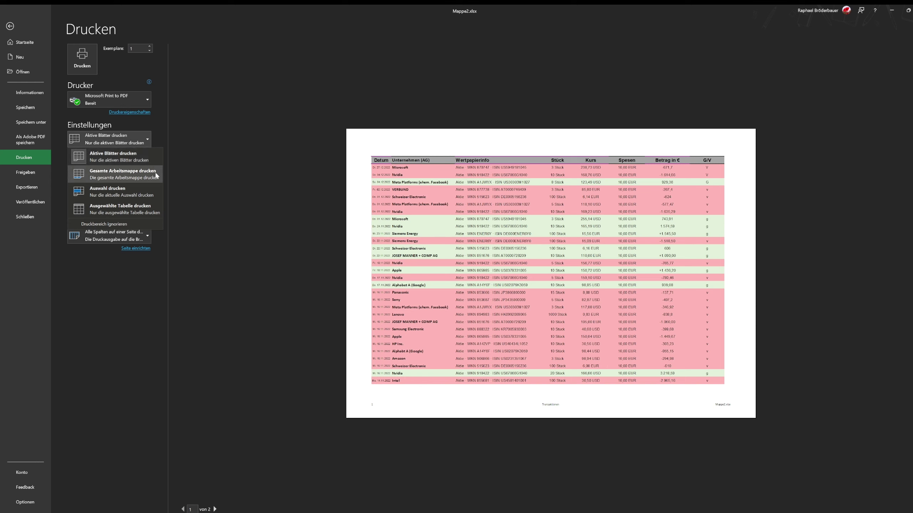
click(235, 124)
click(122, 141)
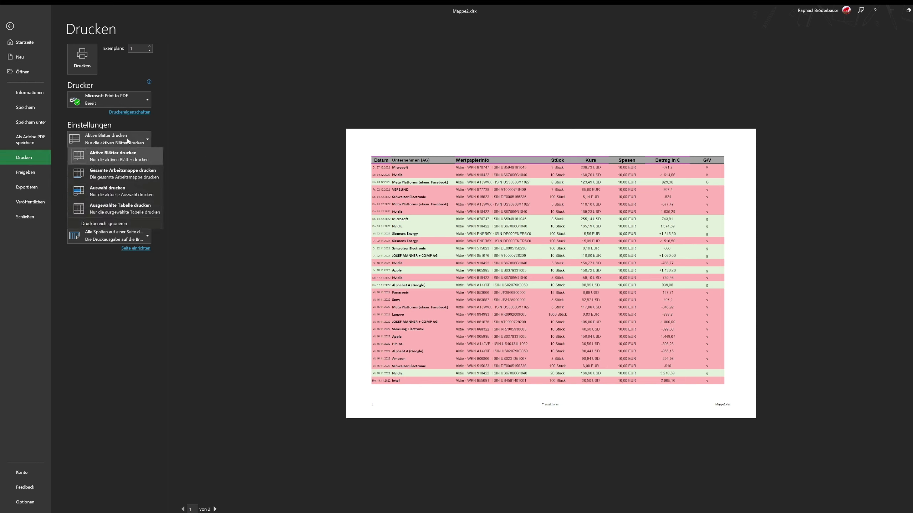
click(213, 166)
click(96, 166)
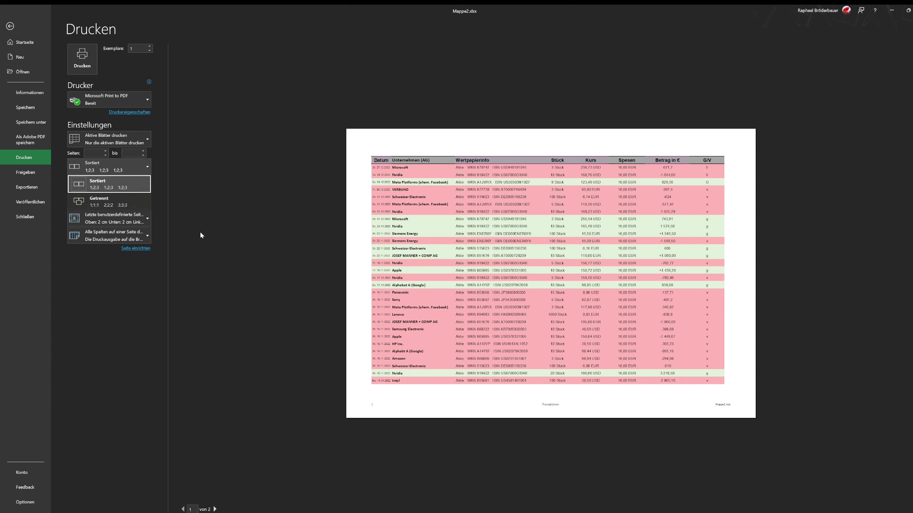
click(230, 244)
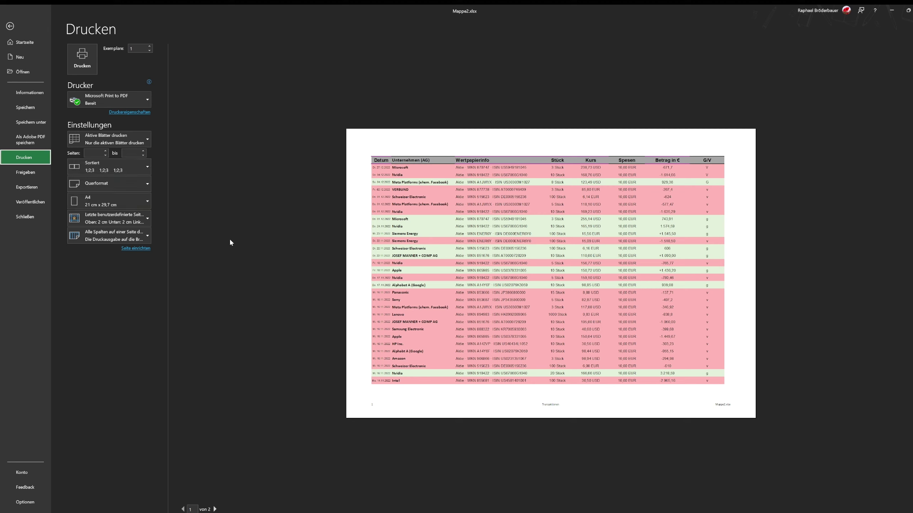
Review the landscape orientation, A4 paper size, margins and one-page-wide scaling without changing them
click(98, 154)
click(110, 183)
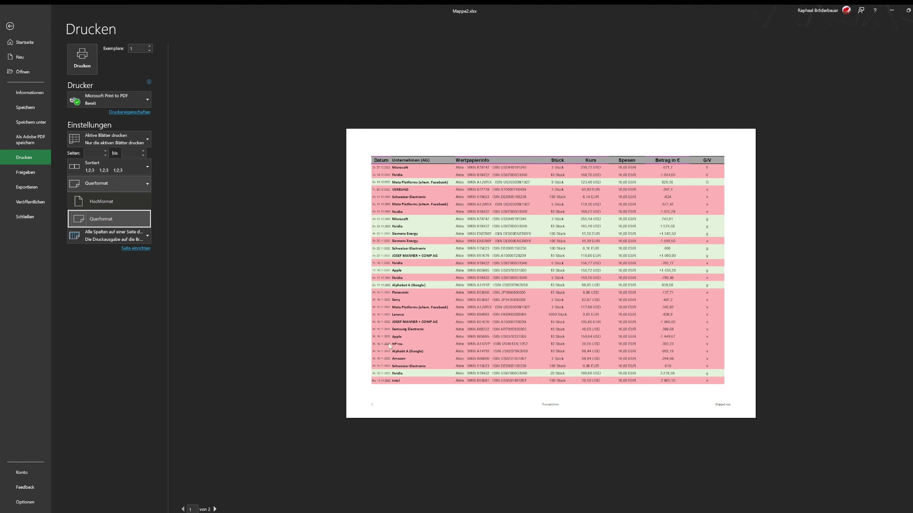
click(211, 221)
click(123, 197)
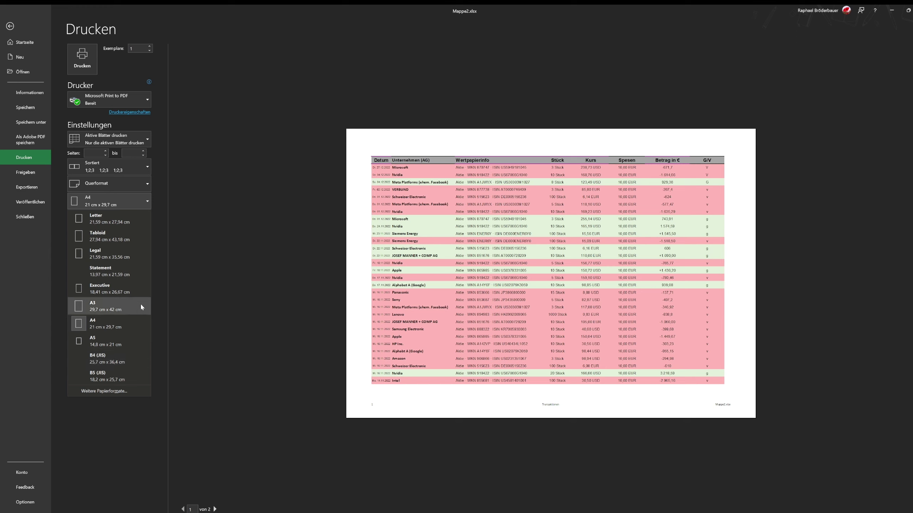
key(Escape)
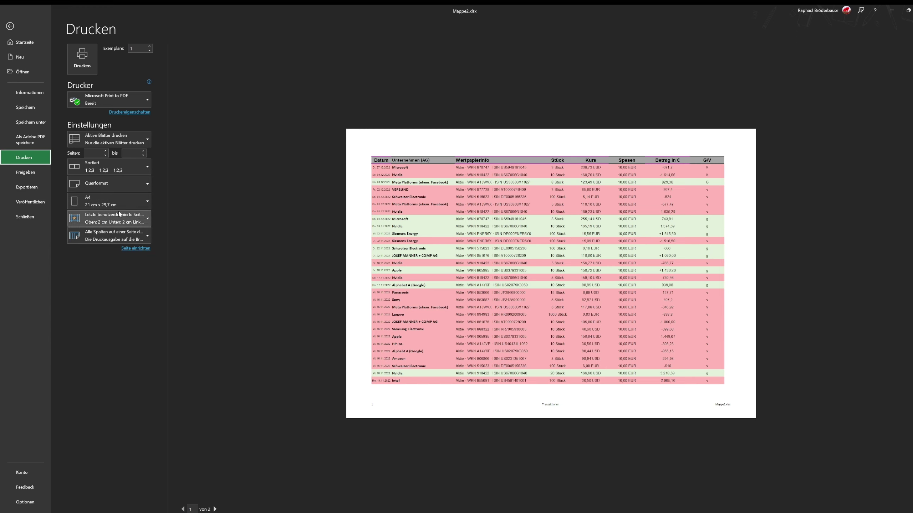
click(113, 223)
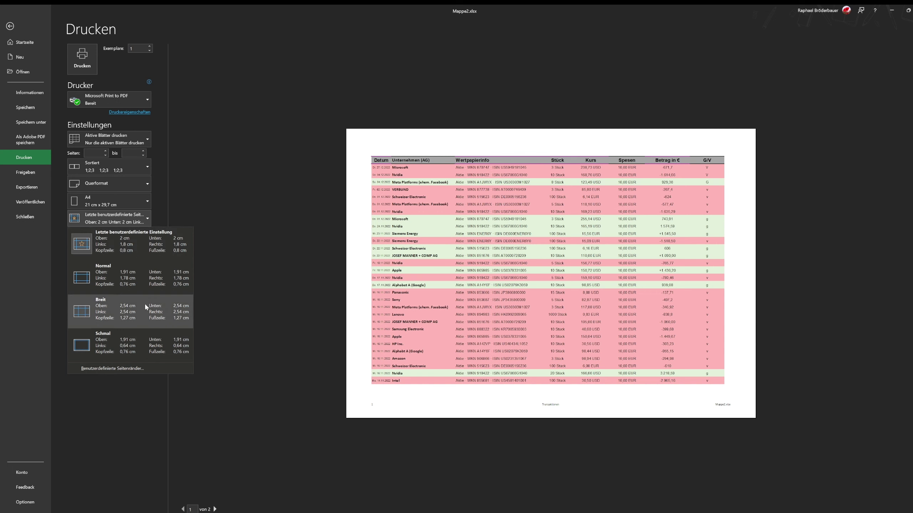
click(299, 193)
click(126, 222)
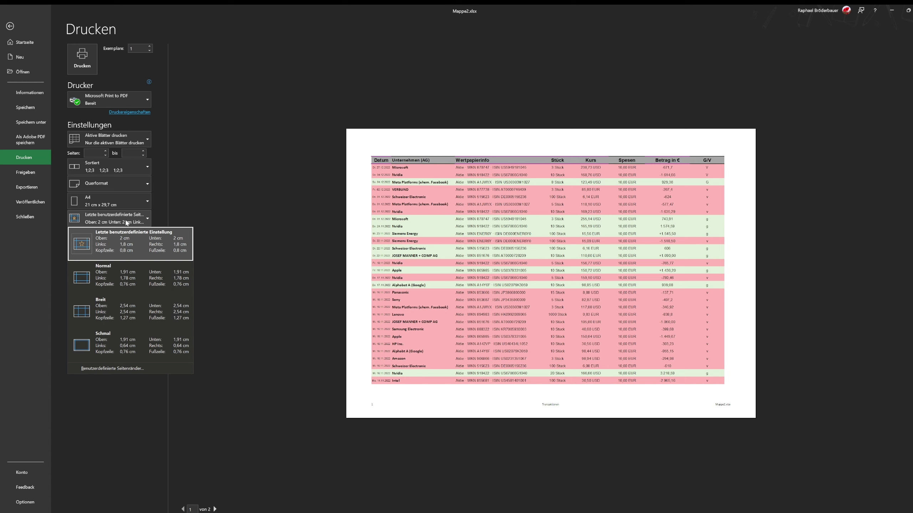
click(243, 246)
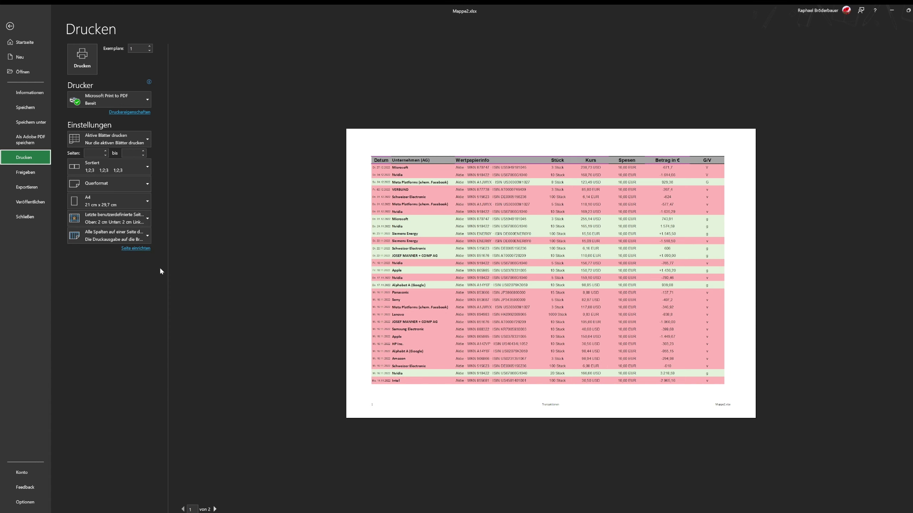
click(143, 235)
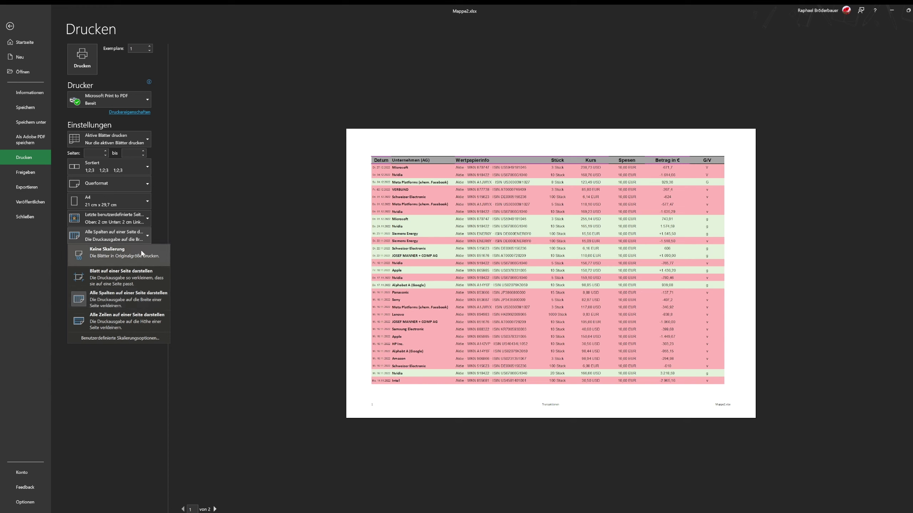
click(323, 218)
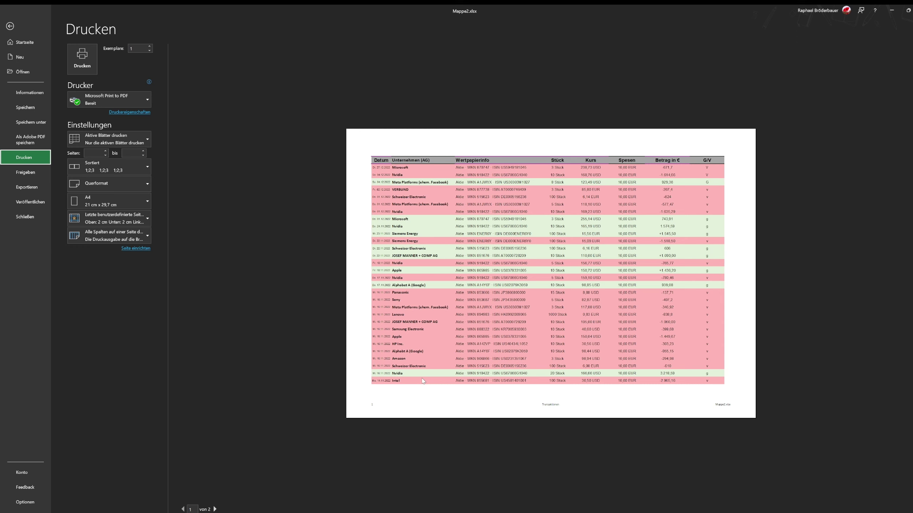
Return to the sheet, scroll down, and reopen the print preview showing two landscape A4 pages
click(9, 26)
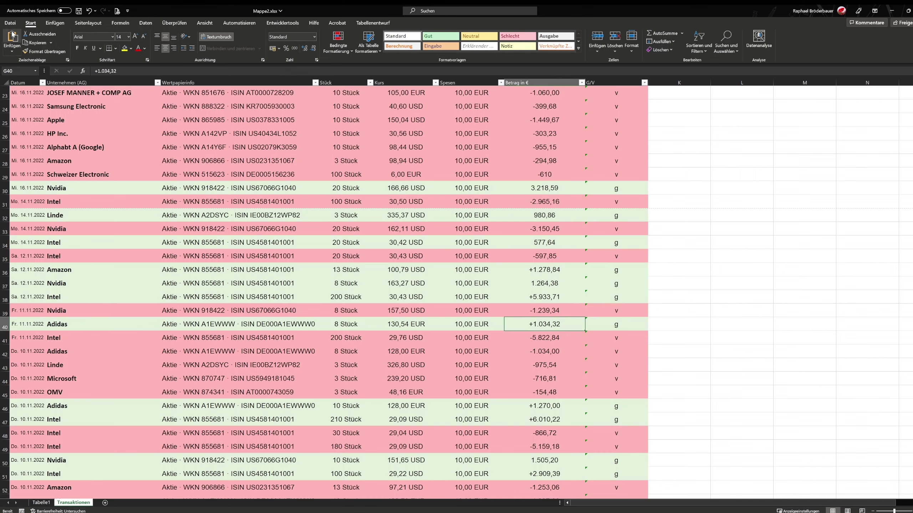
scroll(275, 219, down, 2)
scroll(448, 342, down, 2)
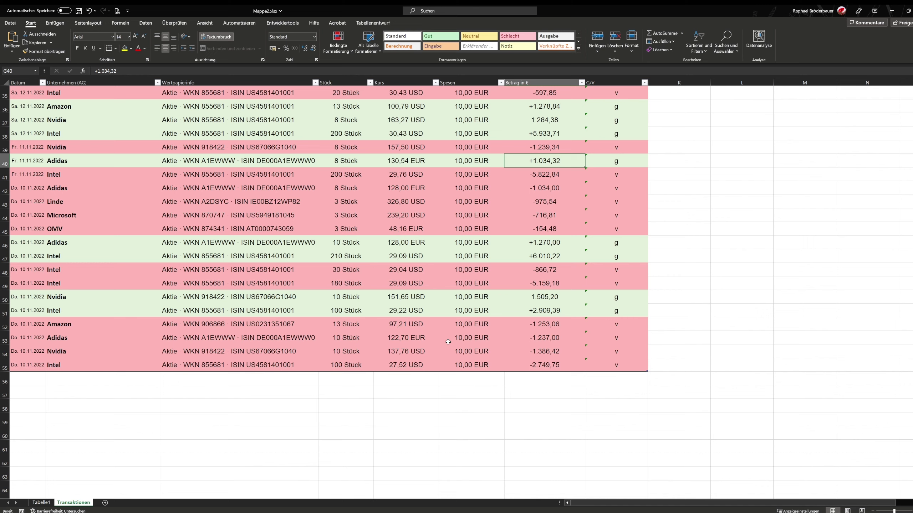
key(ctrl+p)
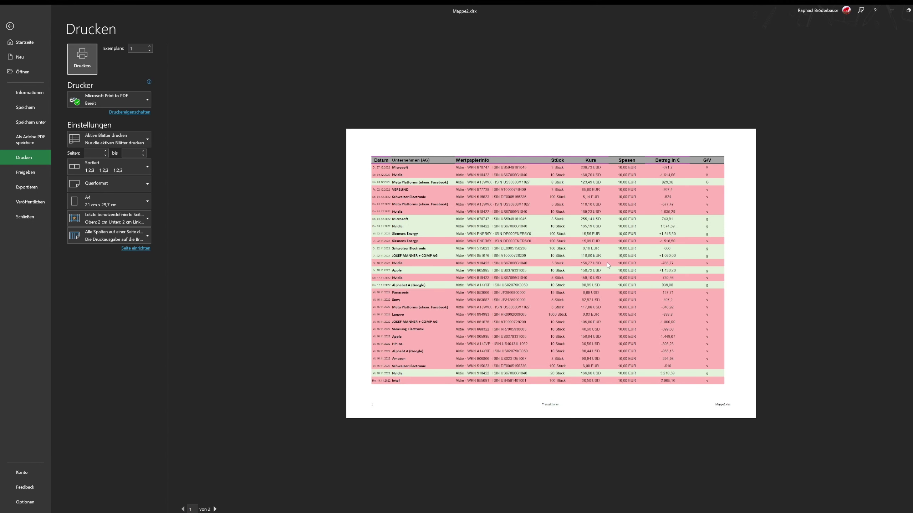
click(370, 155)
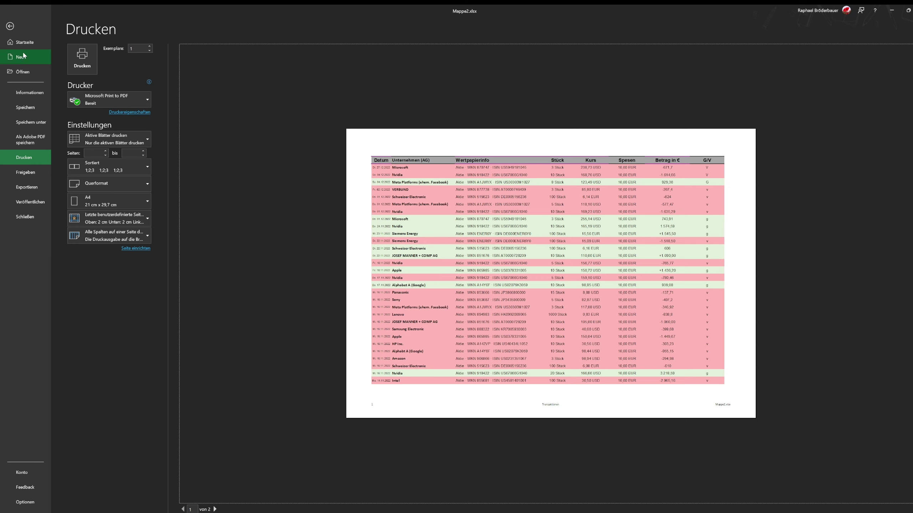
Leave the Drucken print view and return to the Transaktionen worksheet
click(17, 28)
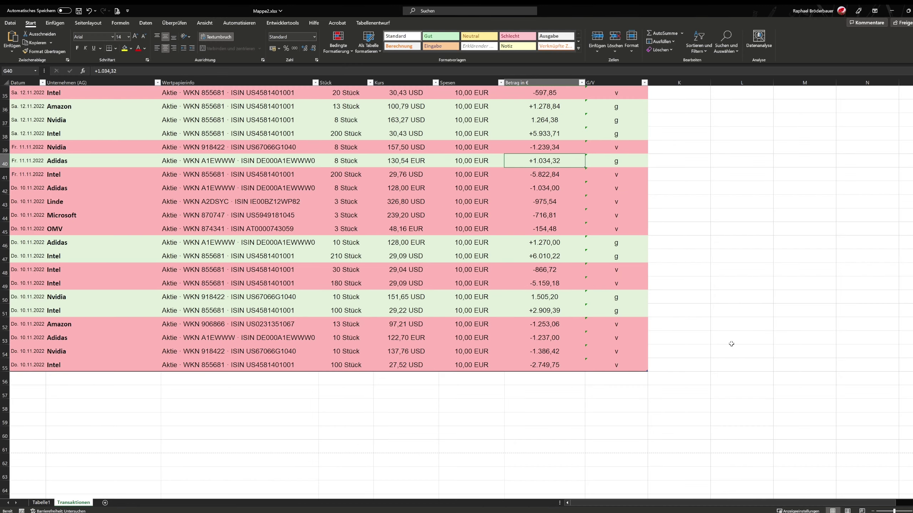
scroll(731, 344, up, 2)
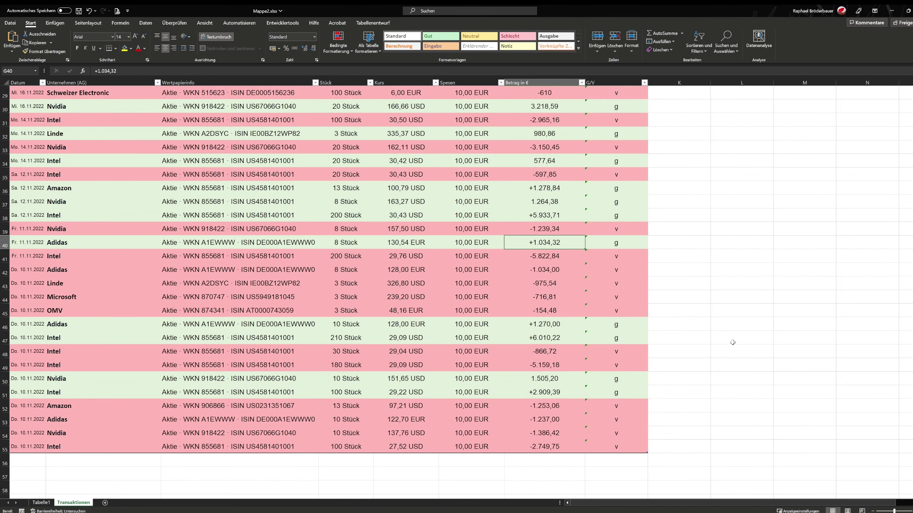